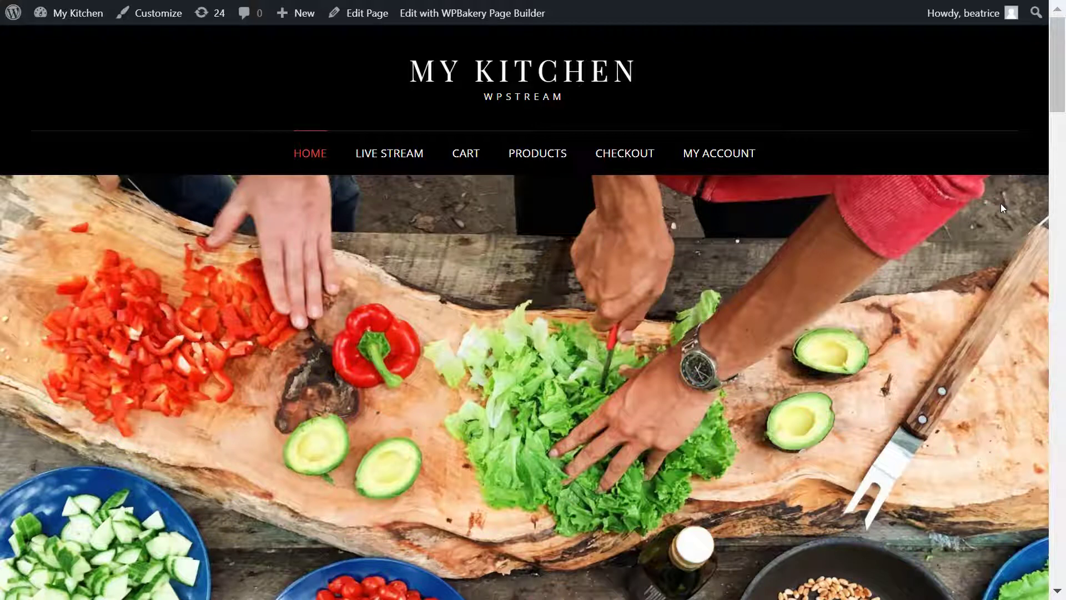
- Enter the WordPress admin dashboard from the public site using the admin bar logo
click(17, 25)
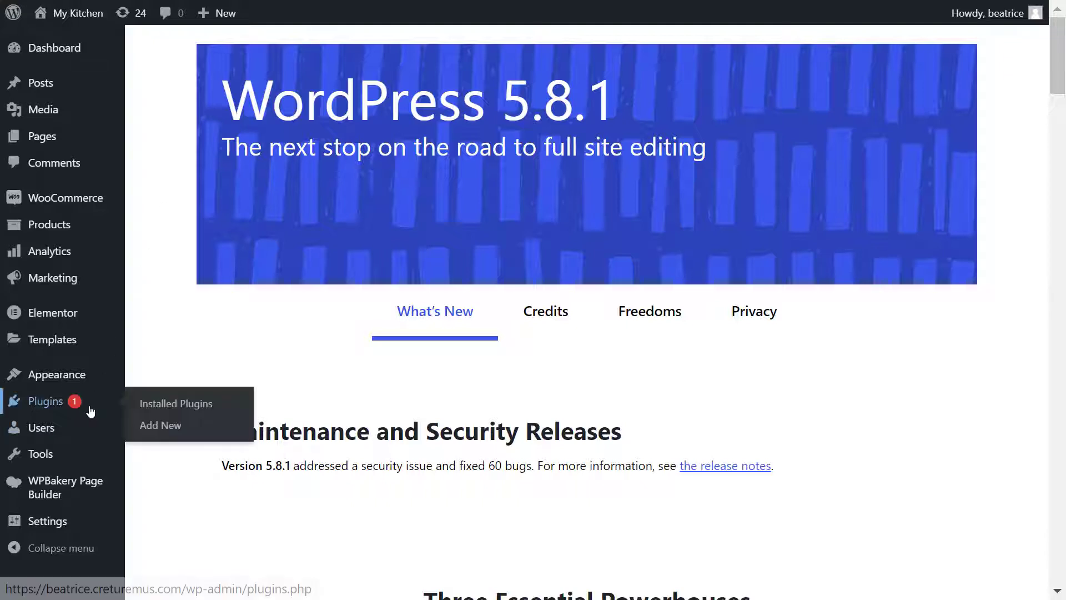
mouse_move(46, 400)
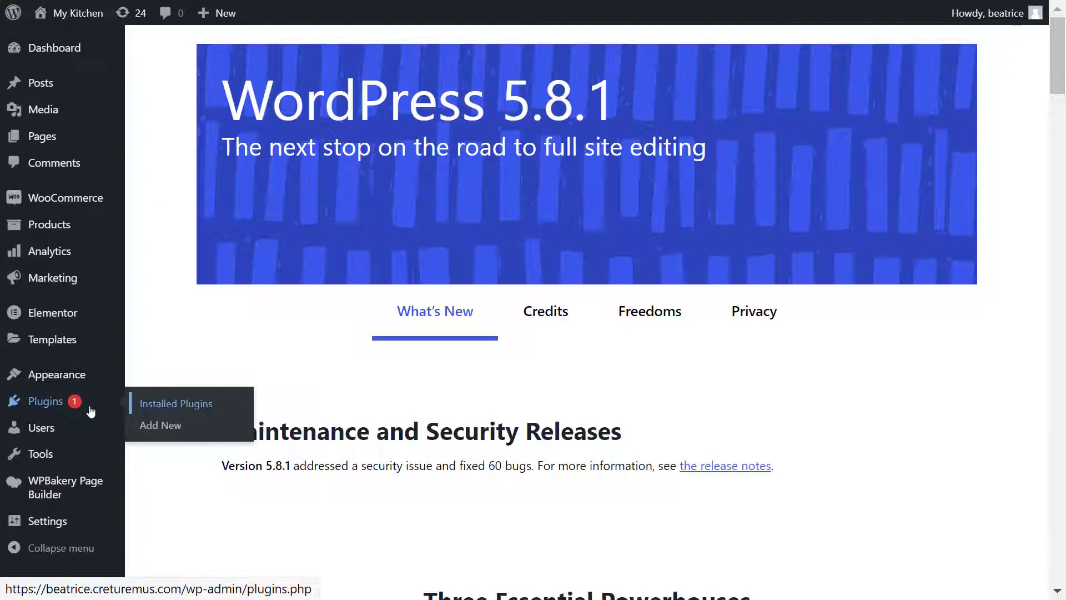
- Search the Add Plugins directory for 'wpstream', then install and activate WpStream
click(212, 433)
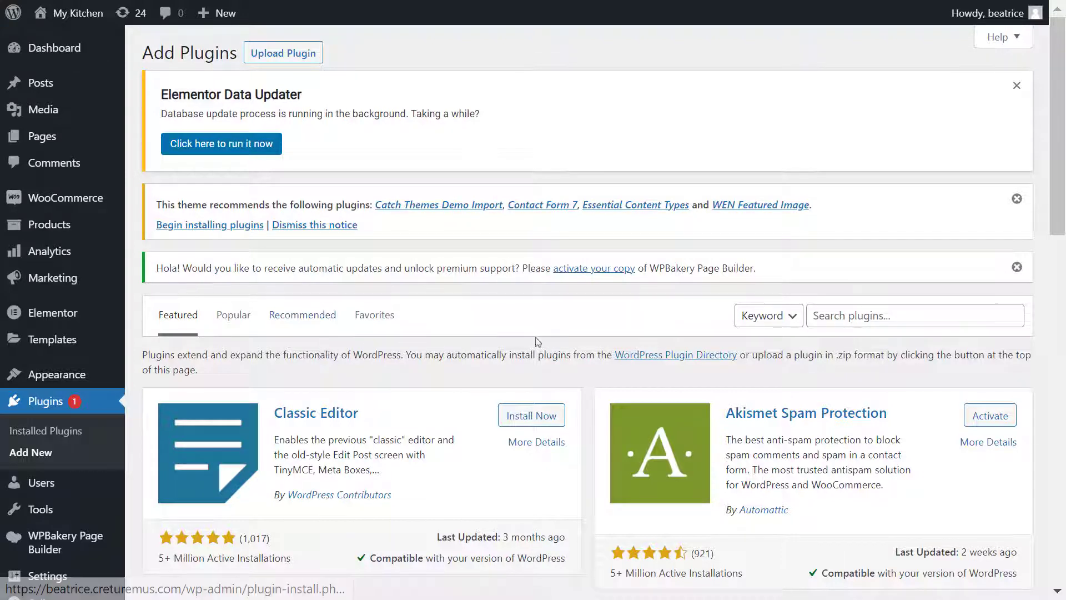
click(890, 320)
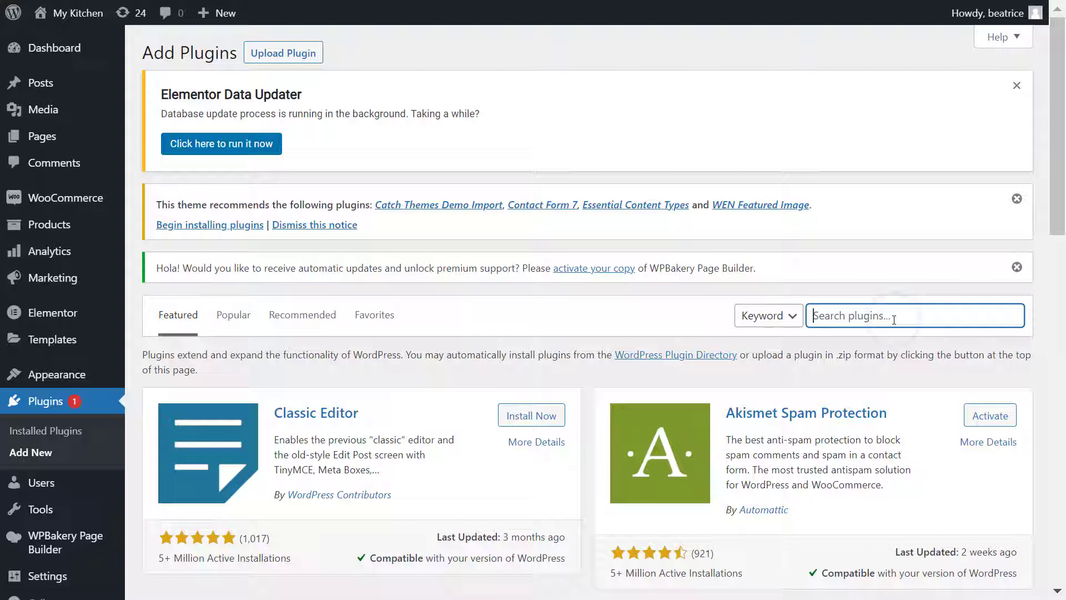
text(wpstream)
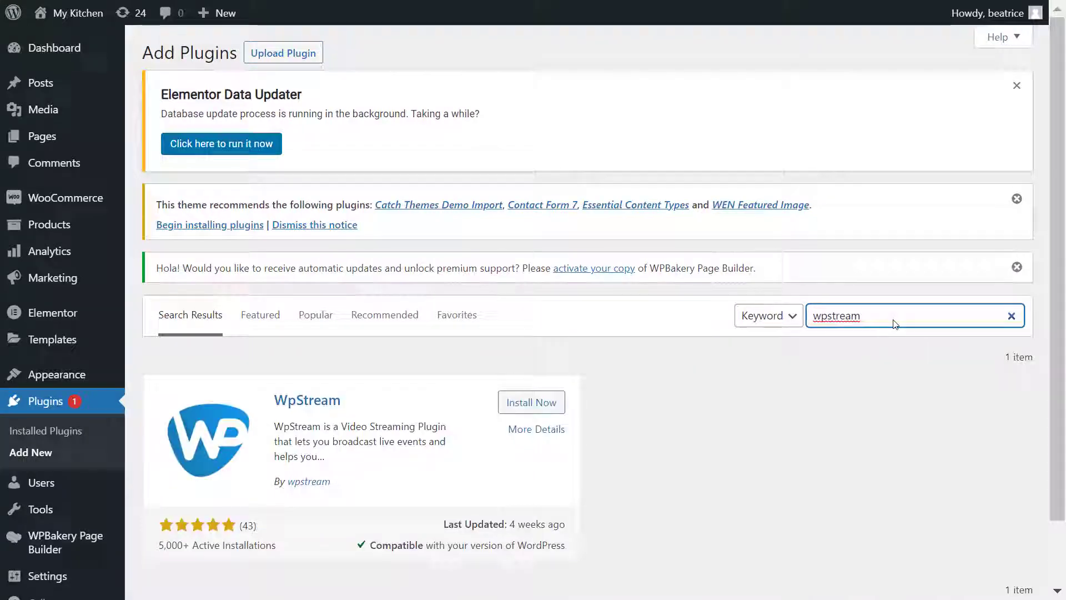
scroll(890, 323, down, 1)
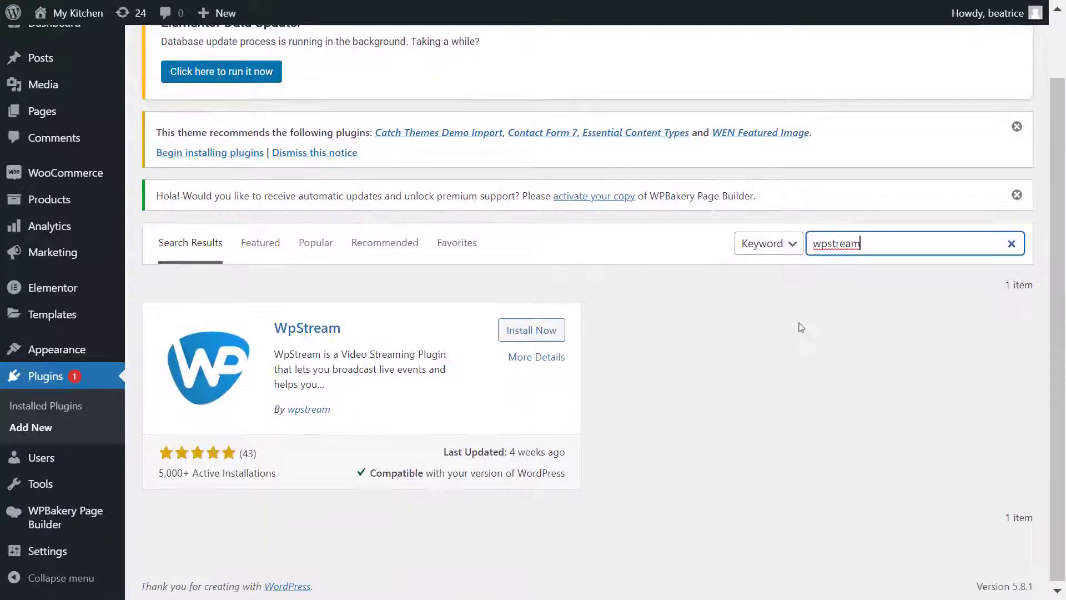
click(534, 330)
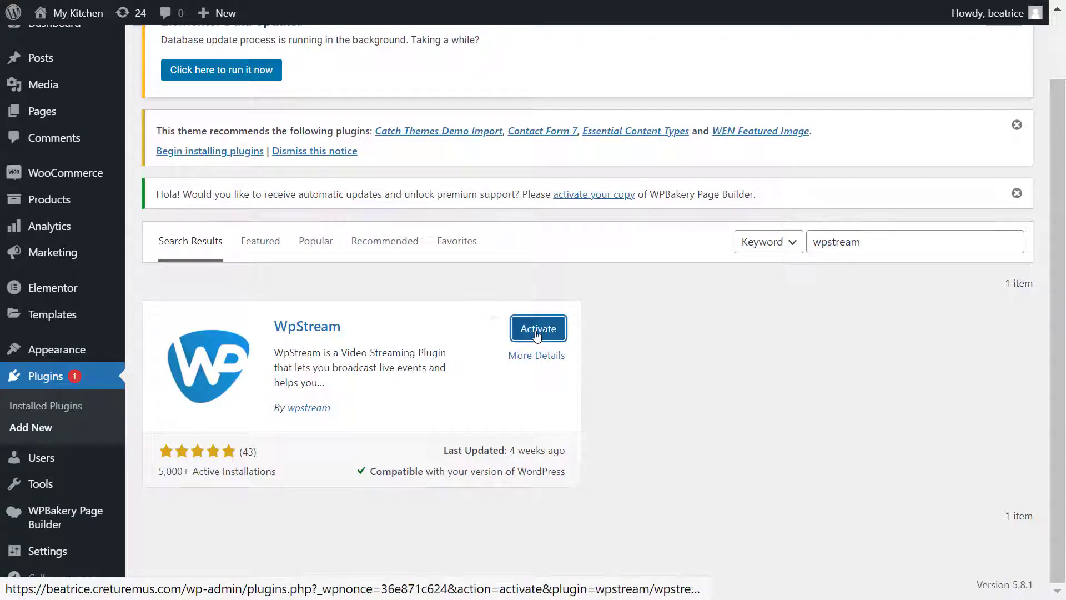
click(538, 334)
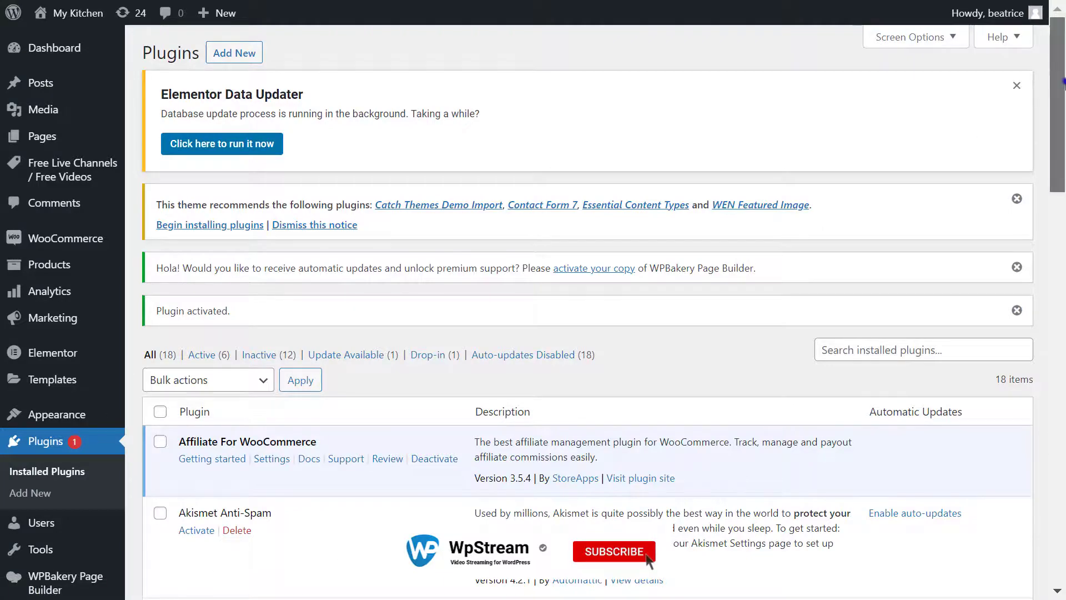
drag(1063, 84, 1063, 499)
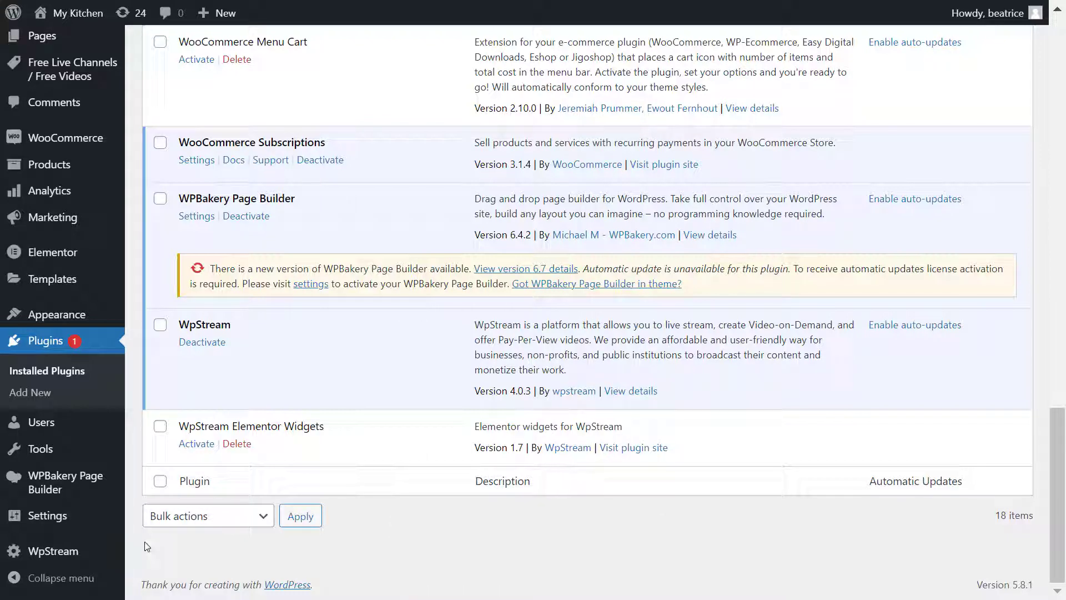
mouse_move(53, 550)
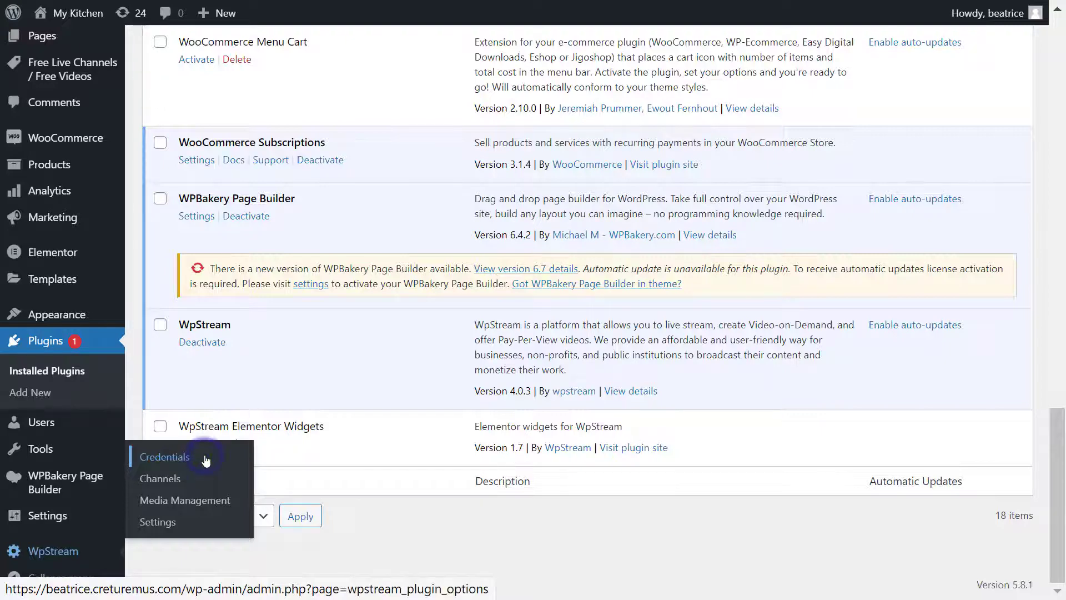
- From WpStream credentials, submit the registration with name, email, reCAPTCHA and accepted cookies
click(206, 460)
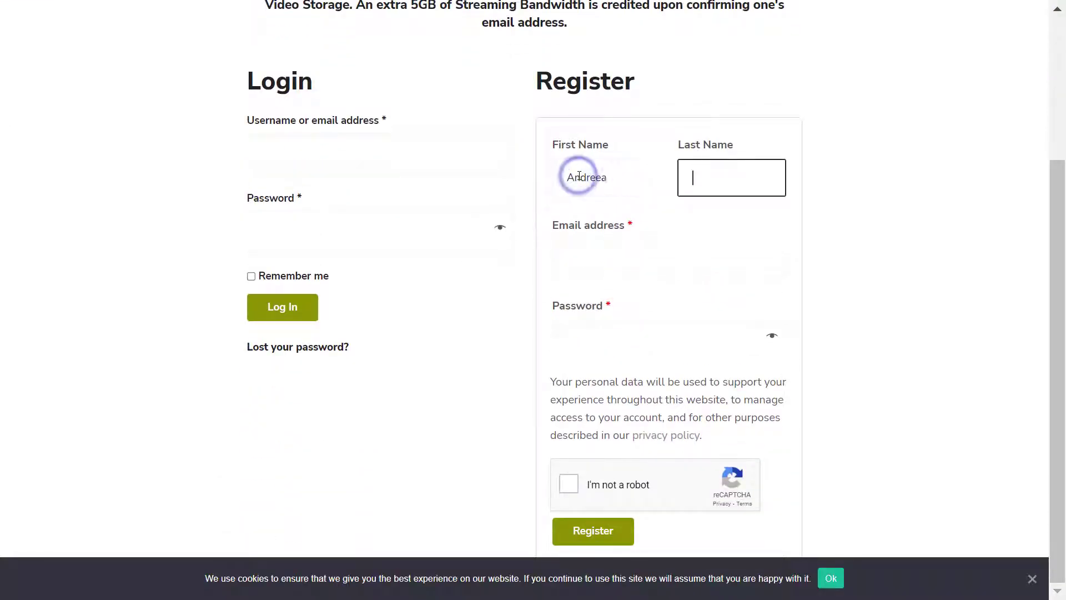
text(Davidson)
key(Tab)
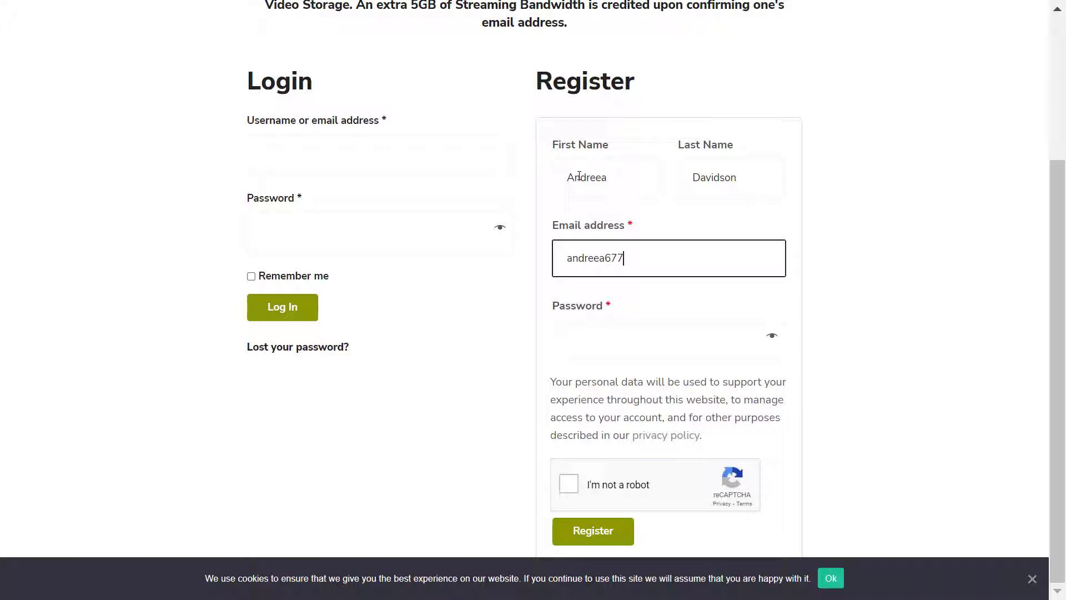
key(Tab)
text(************)
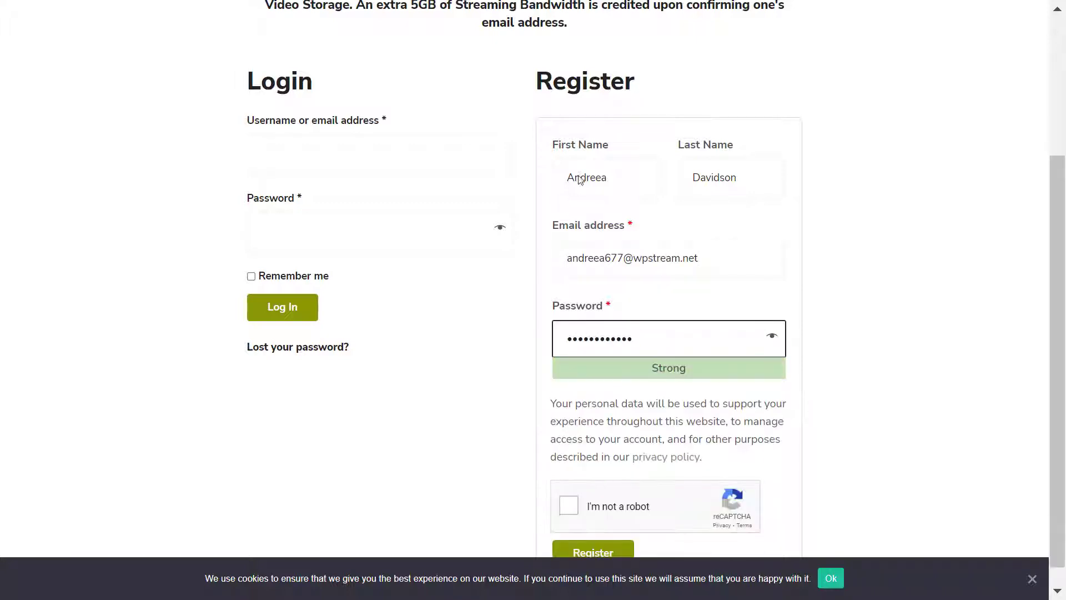
click(570, 506)
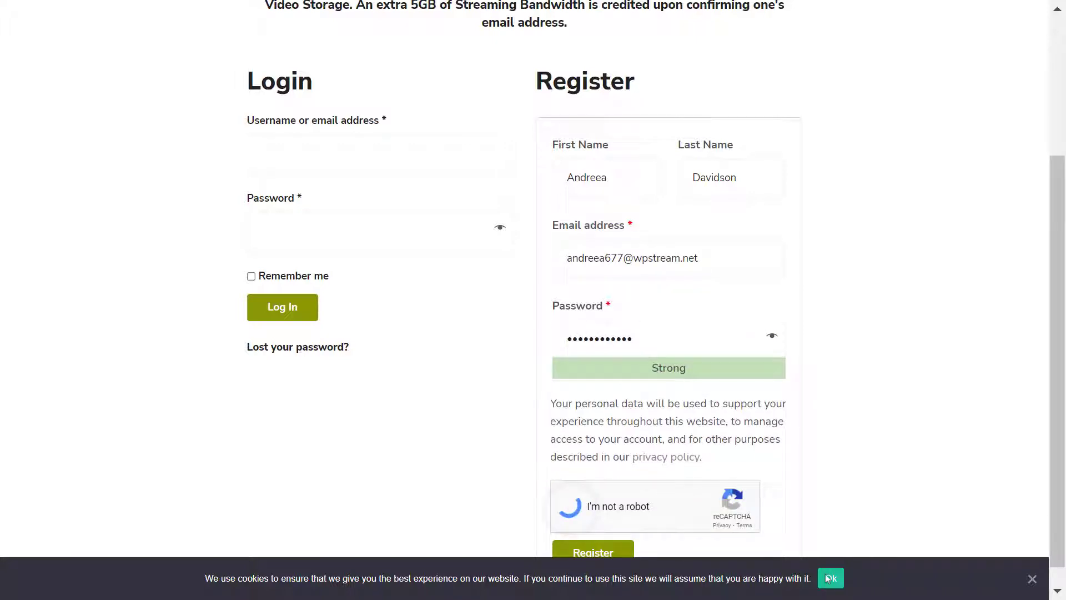
click(831, 577)
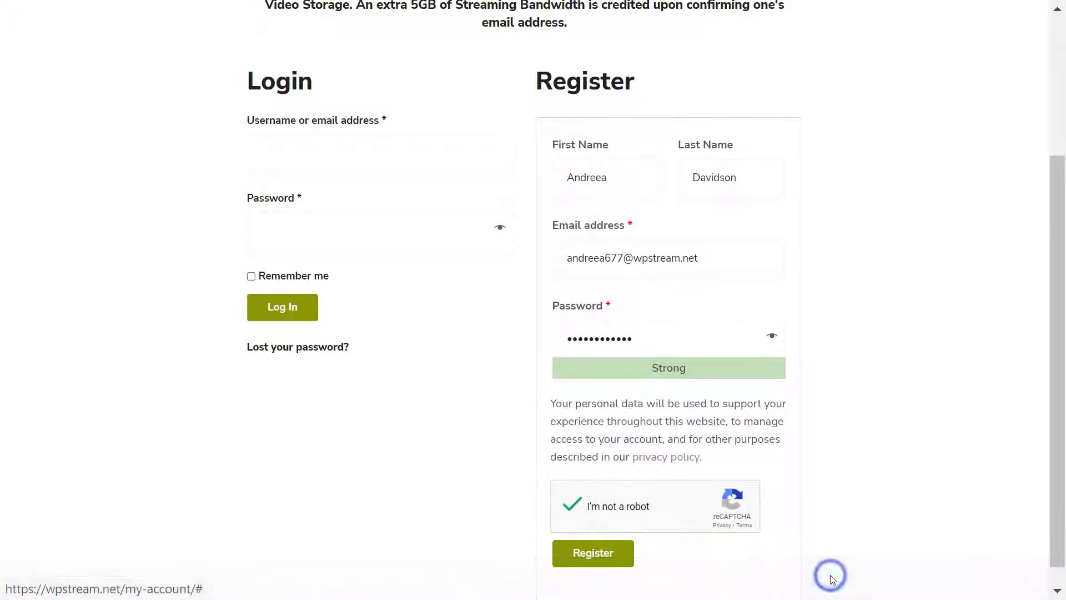
click(621, 552)
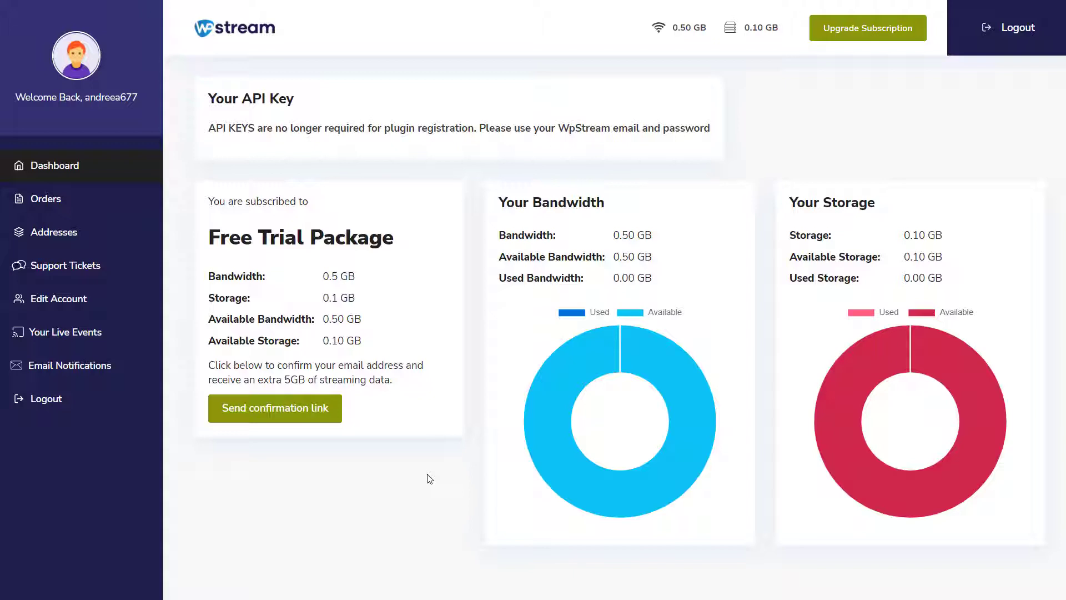
- Send the email confirmation link and follow it from the received email
click(333, 411)
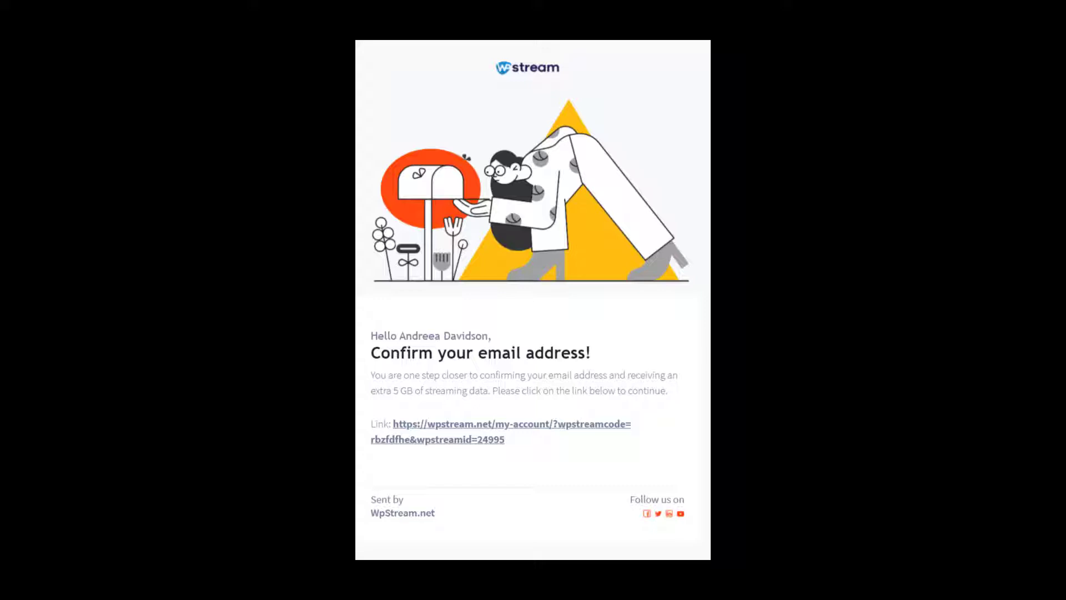
click(615, 426)
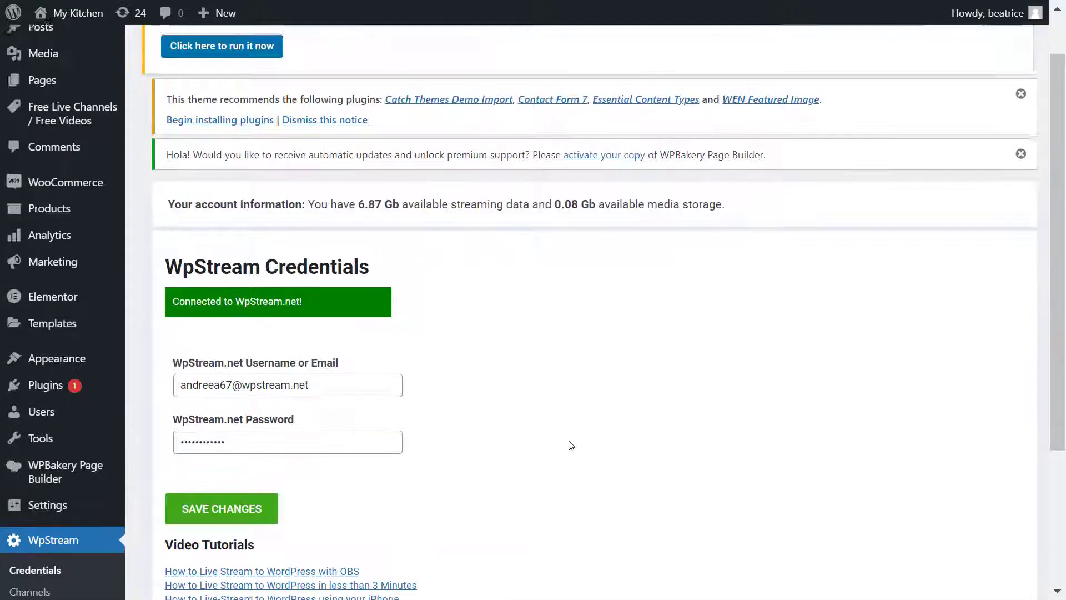
scroll(570, 446, down, 2)
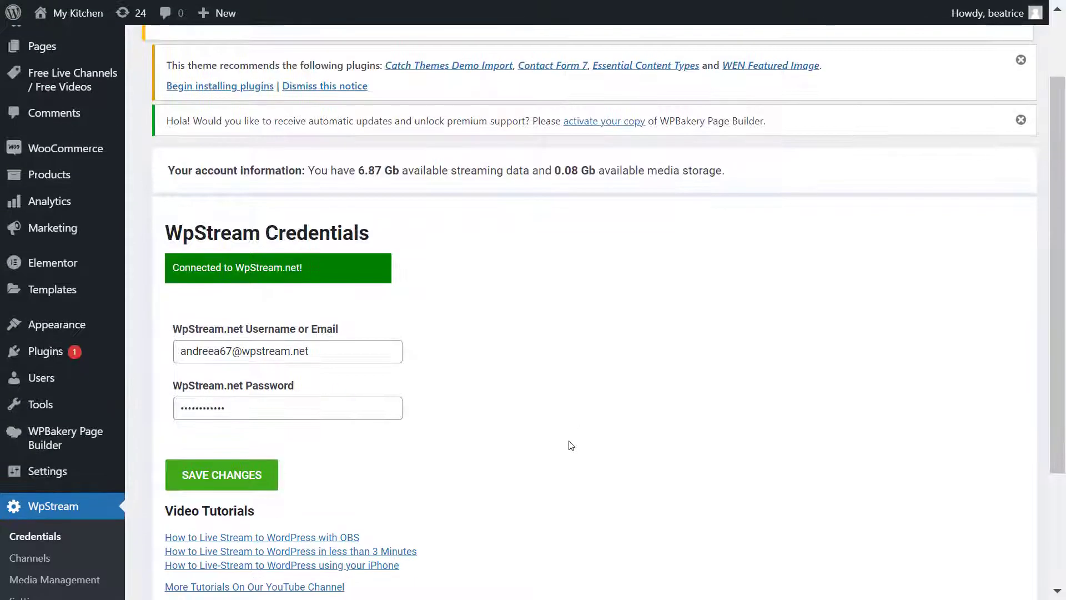
scroll(570, 445, down, 2)
scroll(571, 446, down, 2)
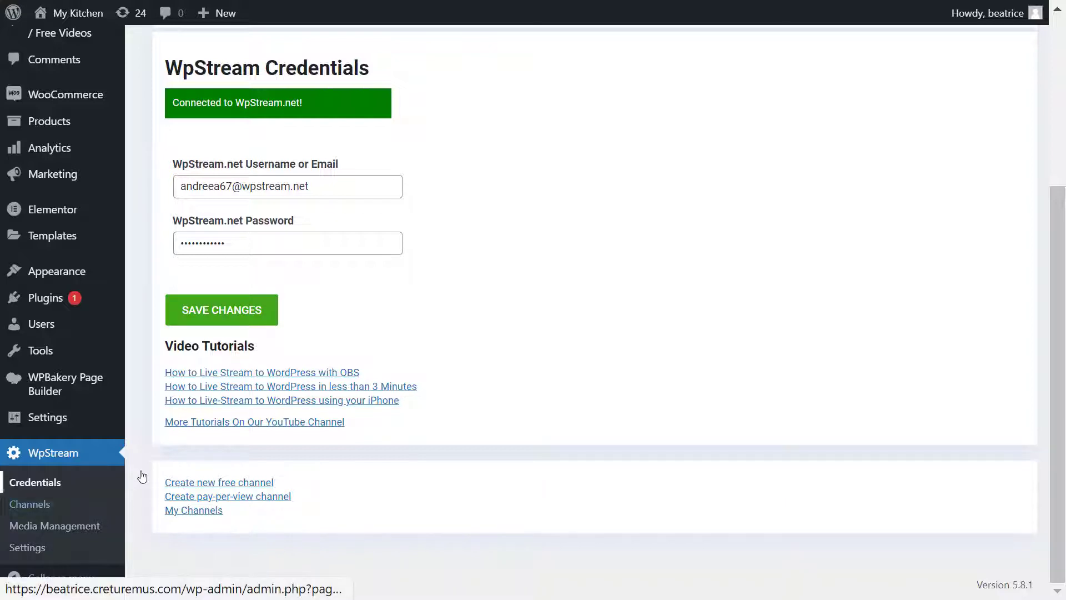
- Go from the WpStream Credentials page to the WpStream Channels page
click(72, 507)
scroll(492, 432, down, 3)
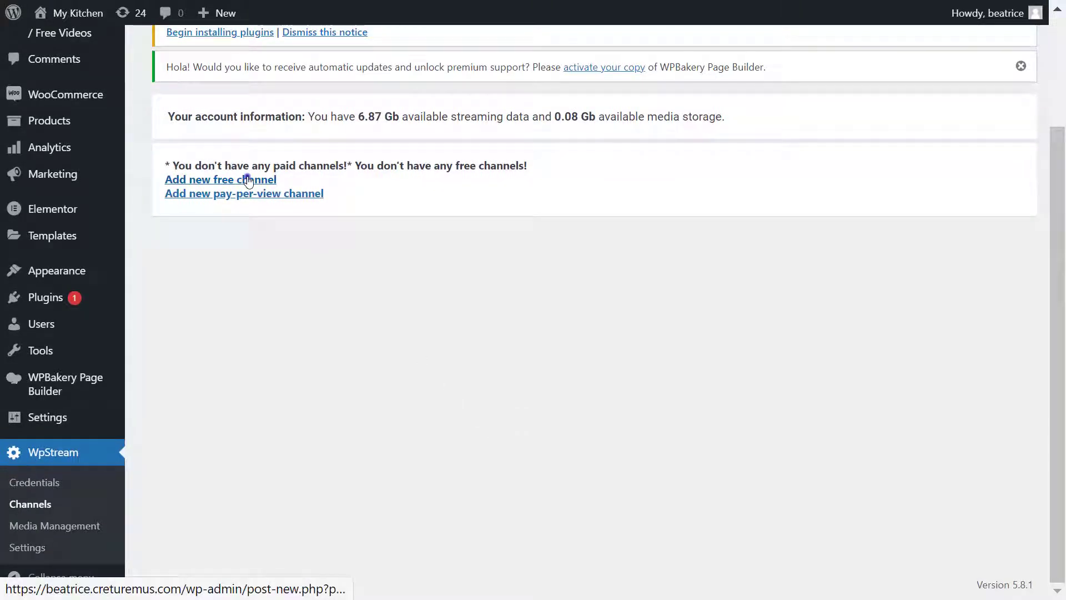
- Create the free channel My Cooking Live with the cooking photo as featured image and publish it
click(247, 181)
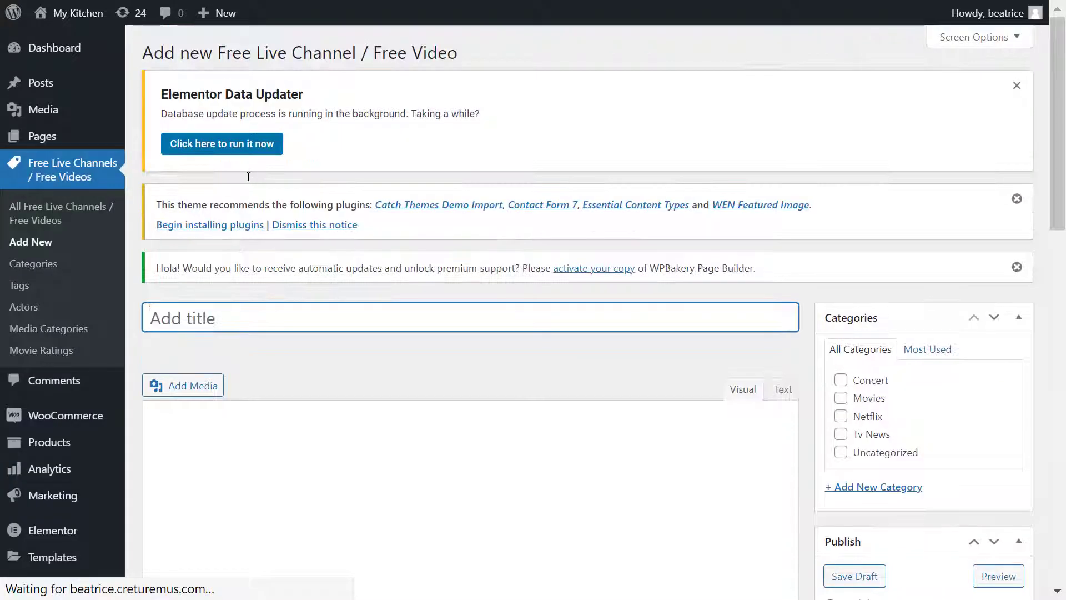
scroll(316, 203, down, 3)
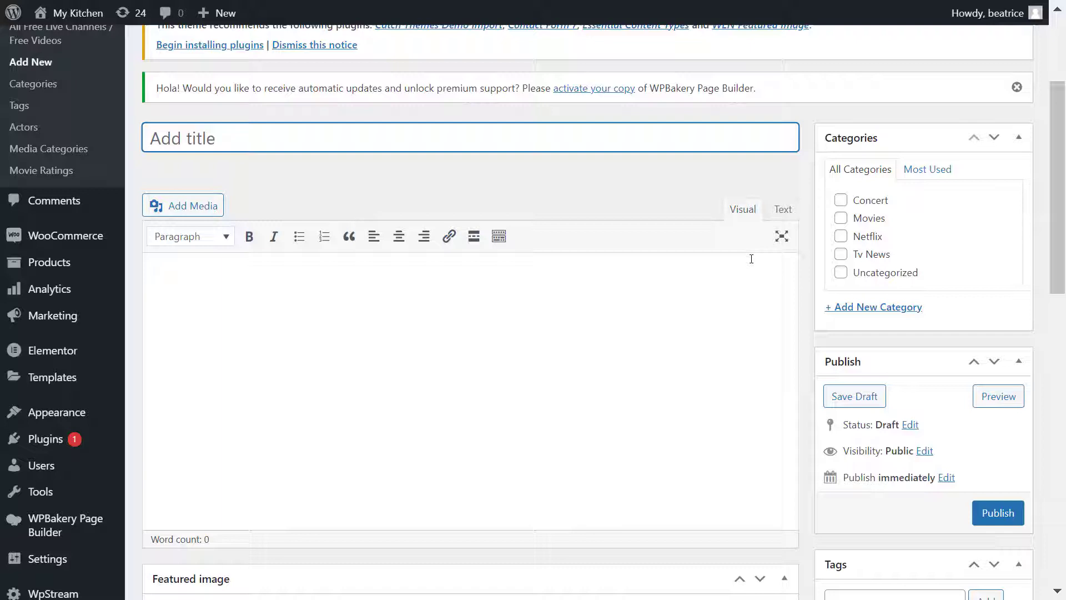
text(My Cooki)
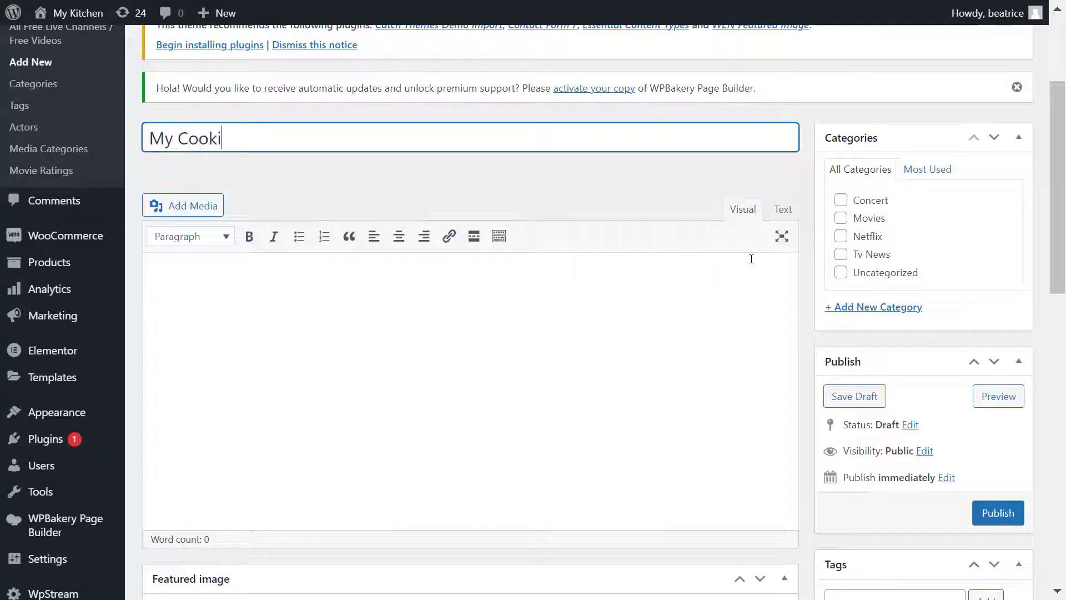
text(ng Live)
scroll(741, 259, down, 1)
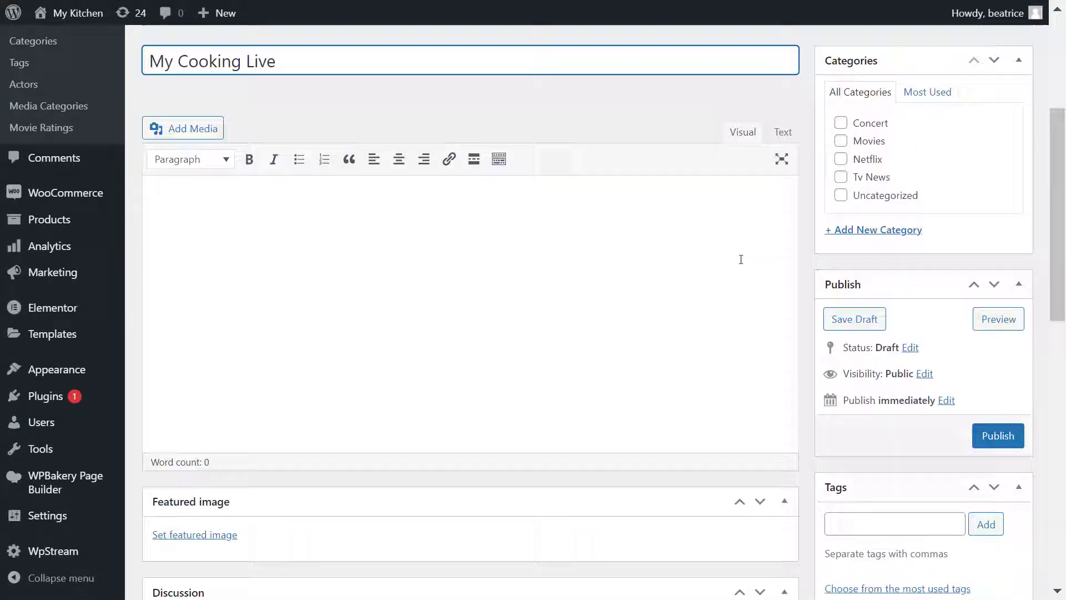
scroll(583, 267, up, 1)
scroll(396, 280, up, 1)
click(231, 288)
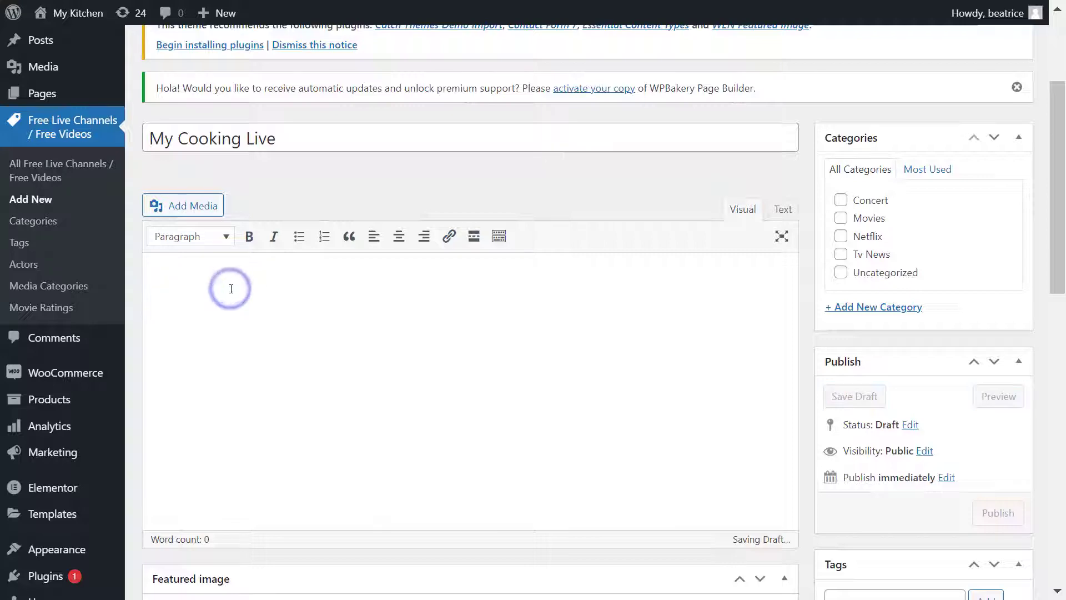
scroll(231, 288, down, 3)
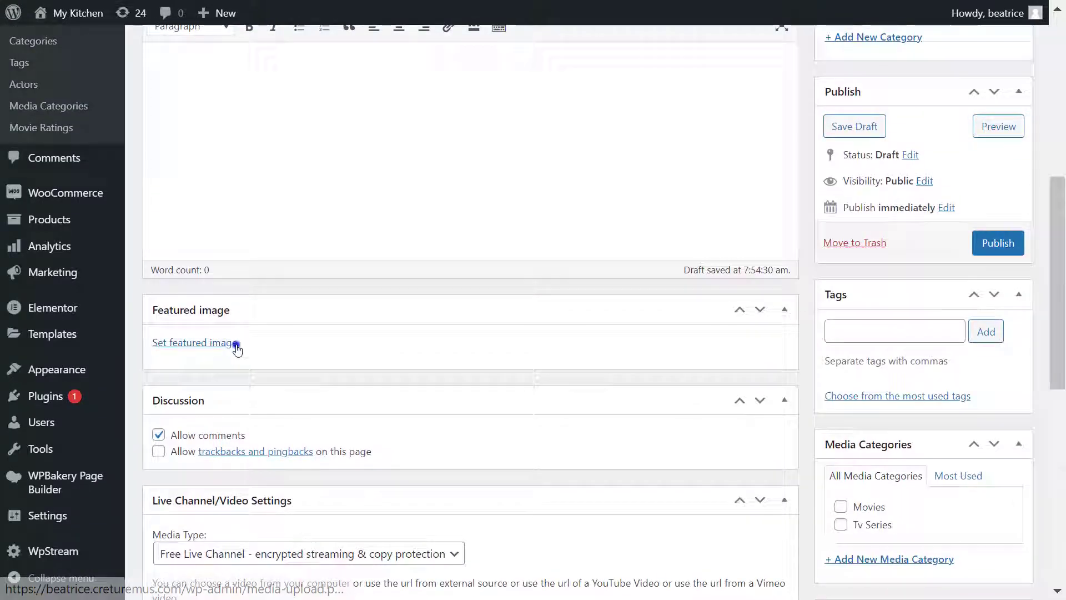
click(235, 345)
click(83, 200)
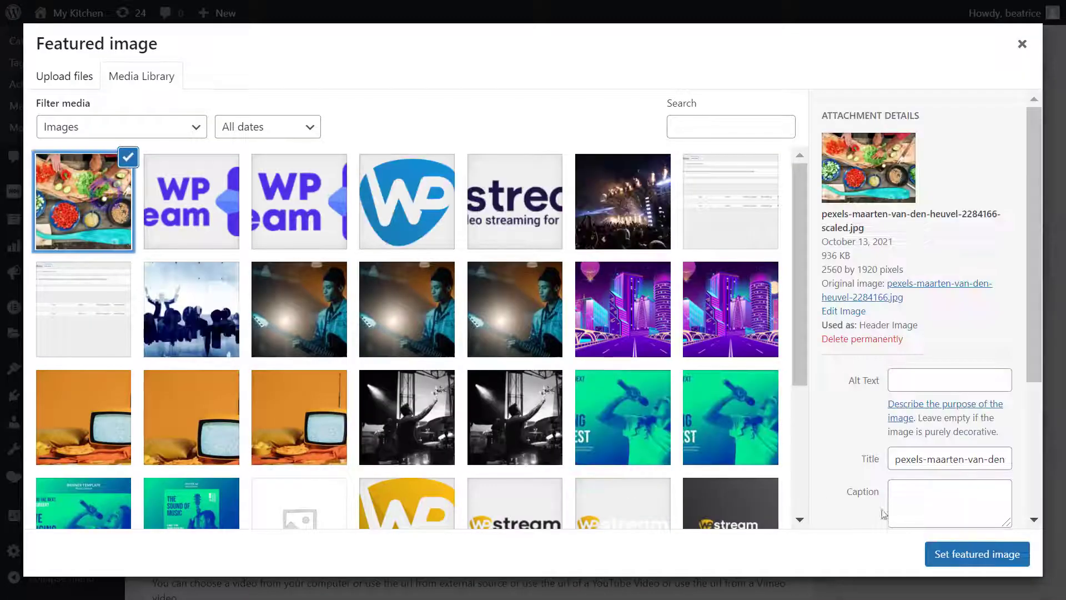
click(977, 554)
scroll(922, 495, up, 2)
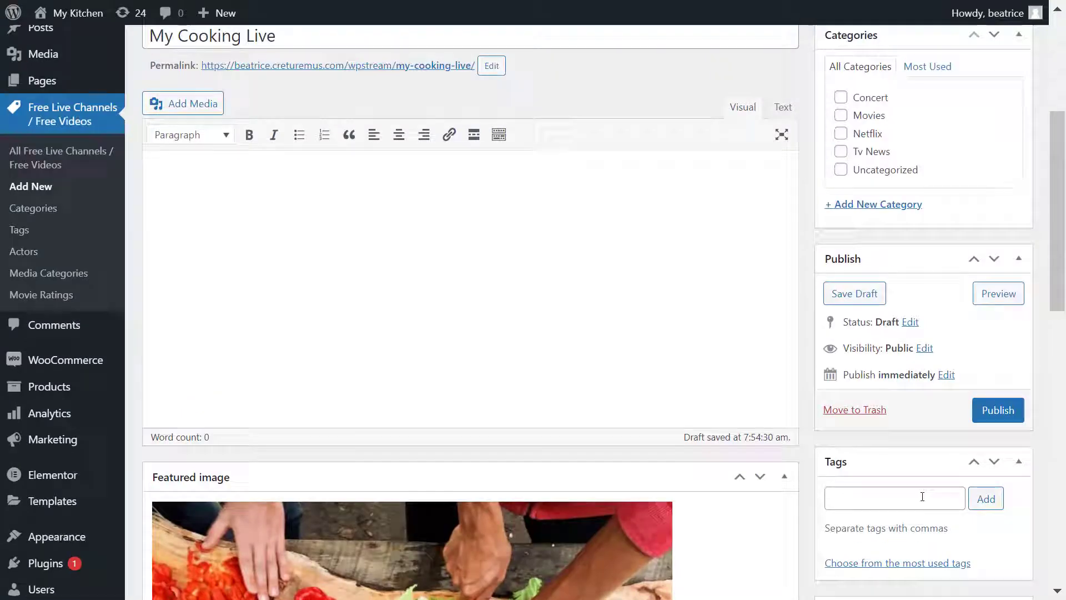
scroll(922, 500, up, 3)
scroll(922, 500, down, 2)
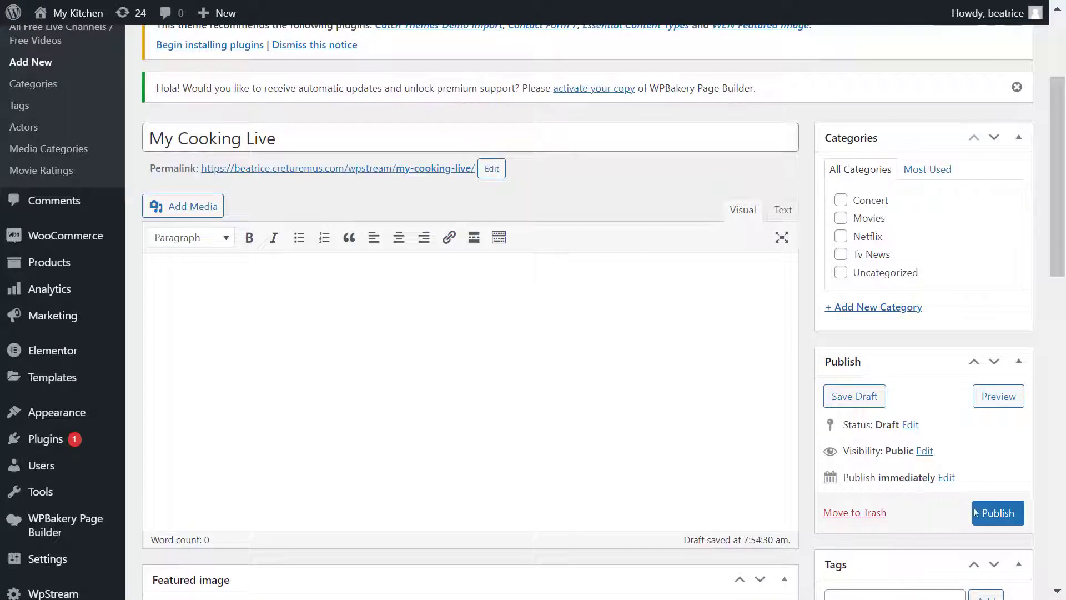
click(1006, 517)
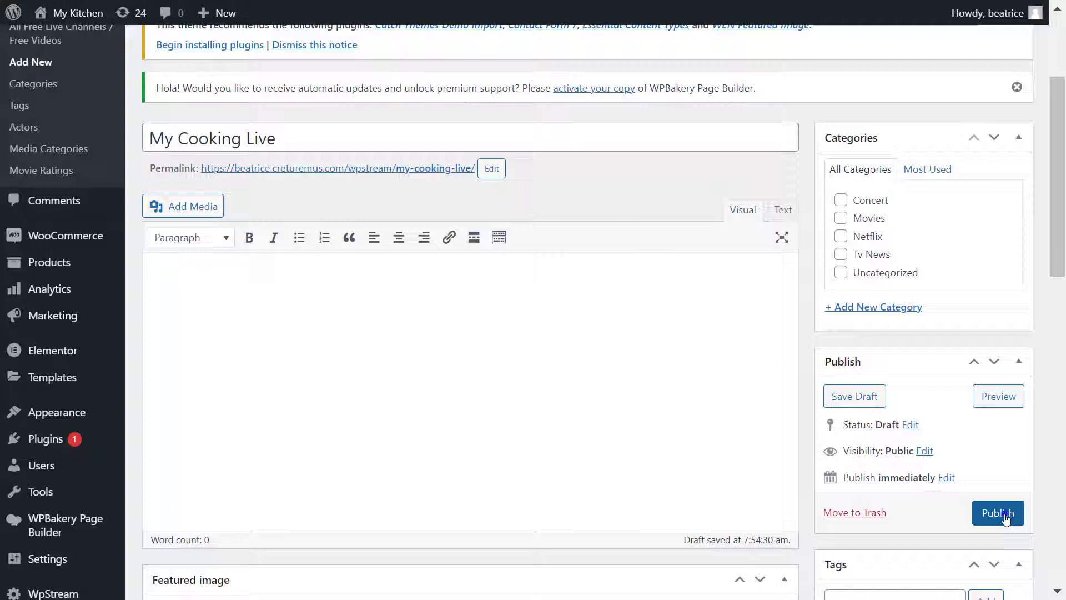
click(1006, 517)
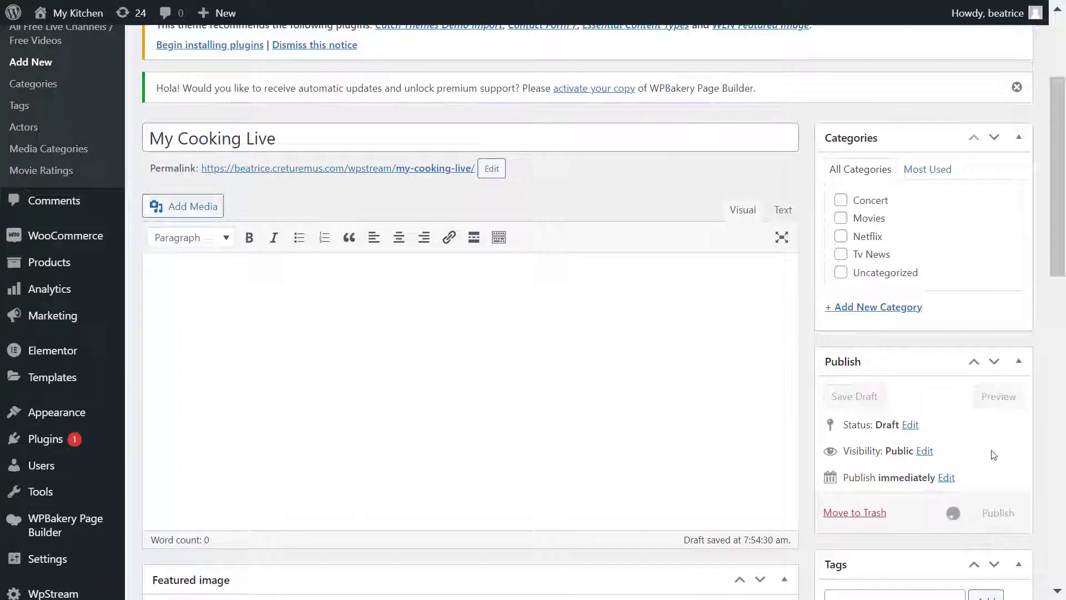
scroll(991, 447, down, 2)
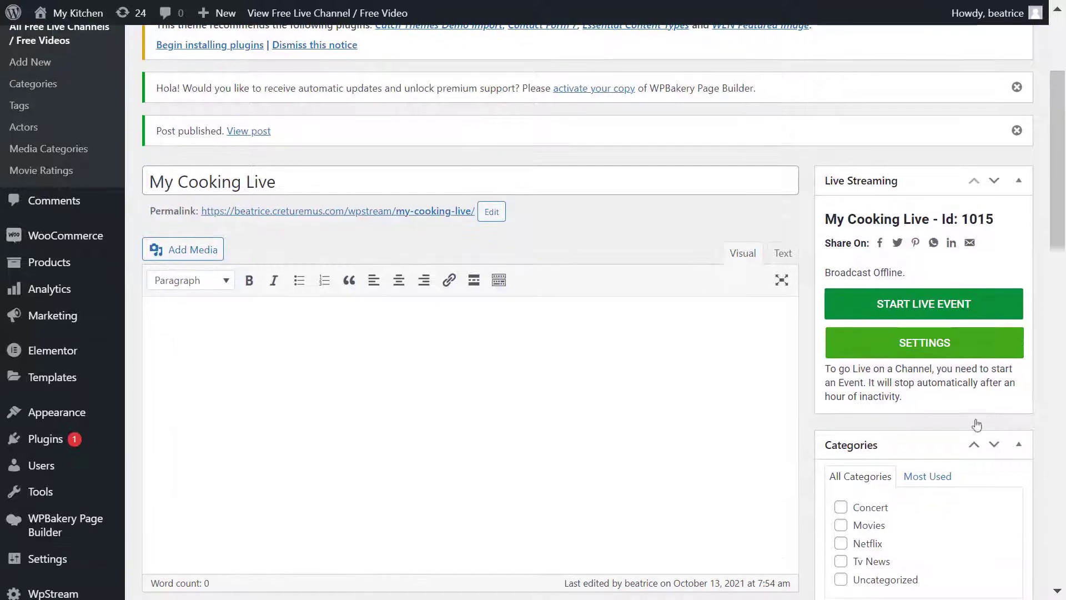
- Enable Record Live Stream in the channel settings and start the live event
click(922, 343)
scroll(1010, 442, down, 2)
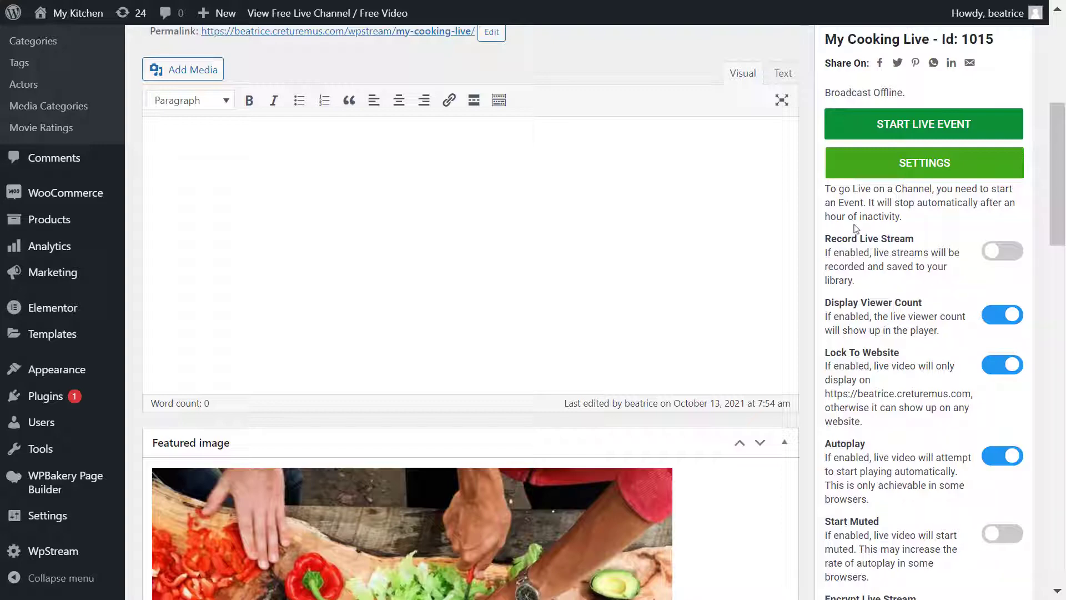
drag(1054, 225, 1063, 246)
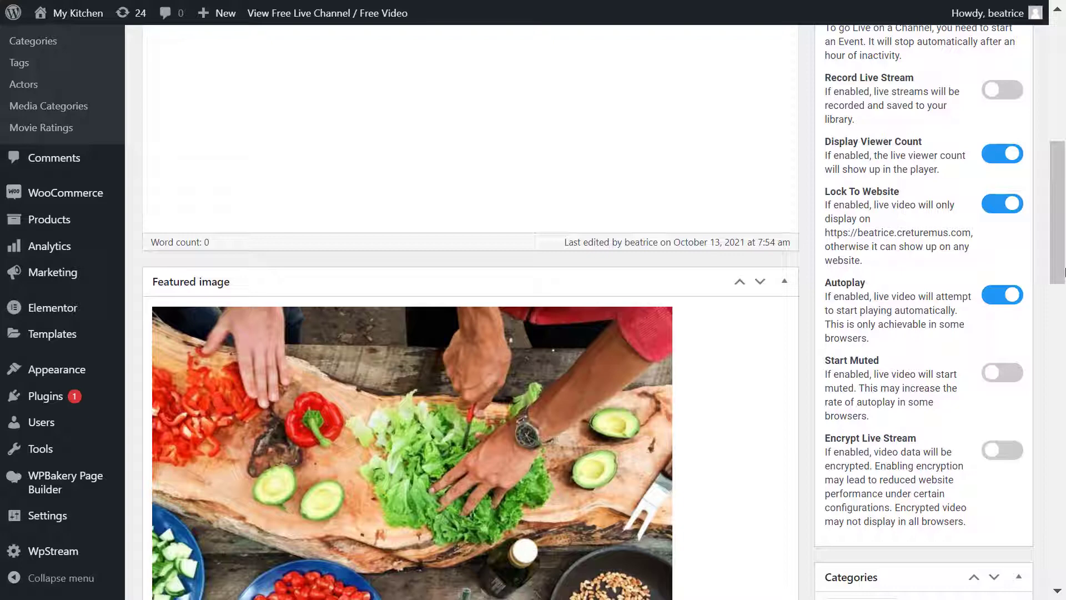
scroll(1063, 242, up, 3)
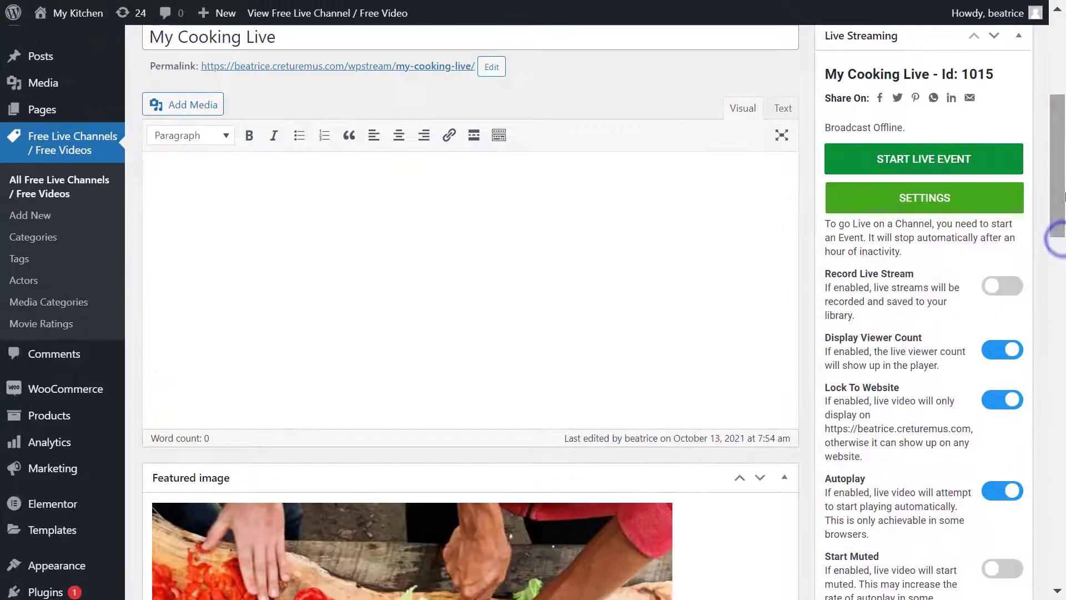
click(1002, 288)
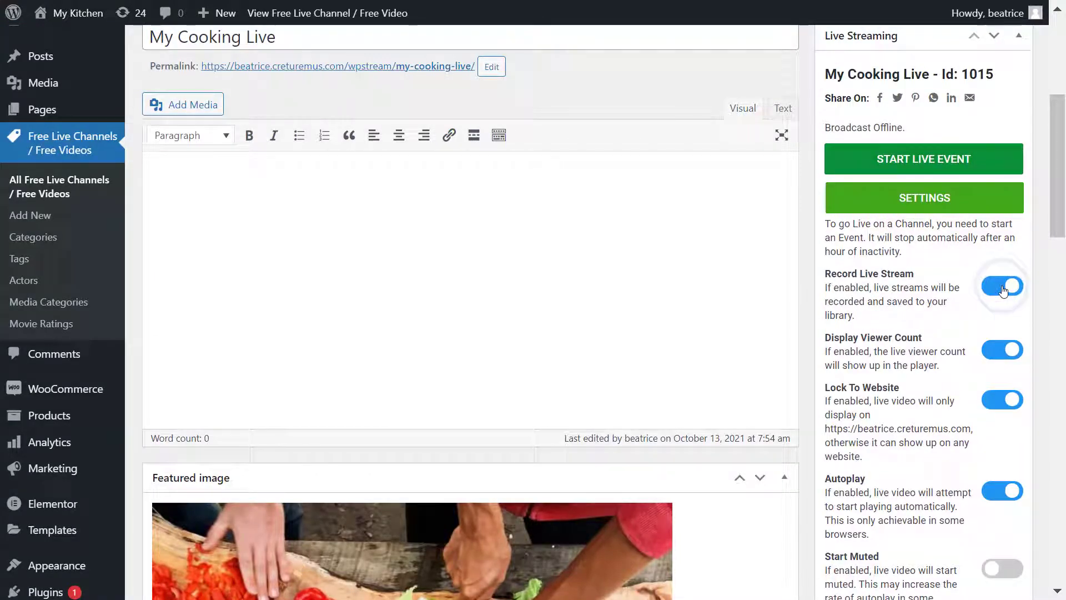
click(935, 167)
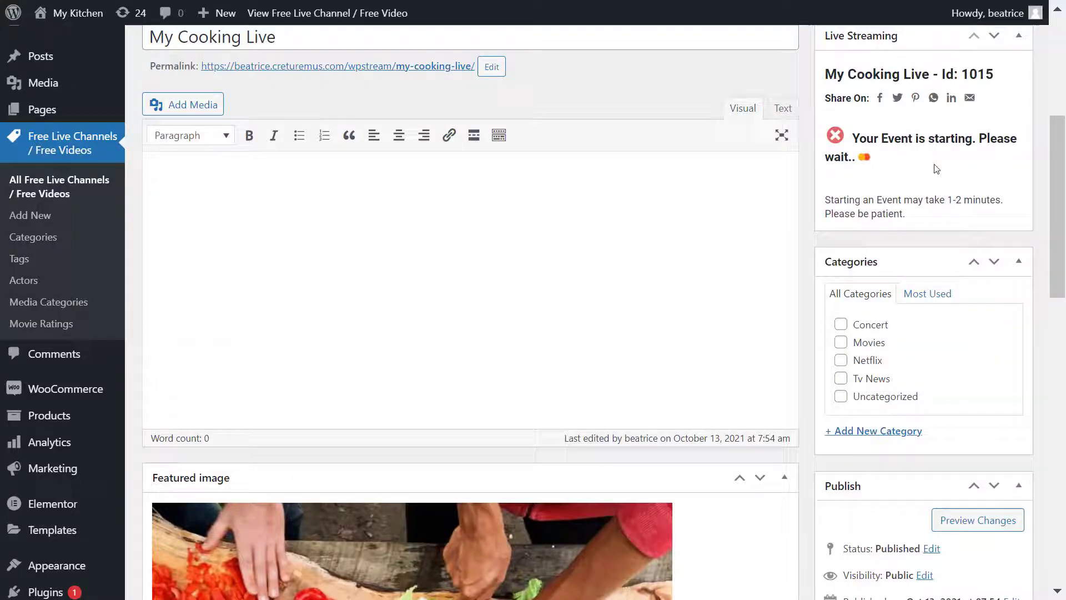
scroll(925, 234, up, 4)
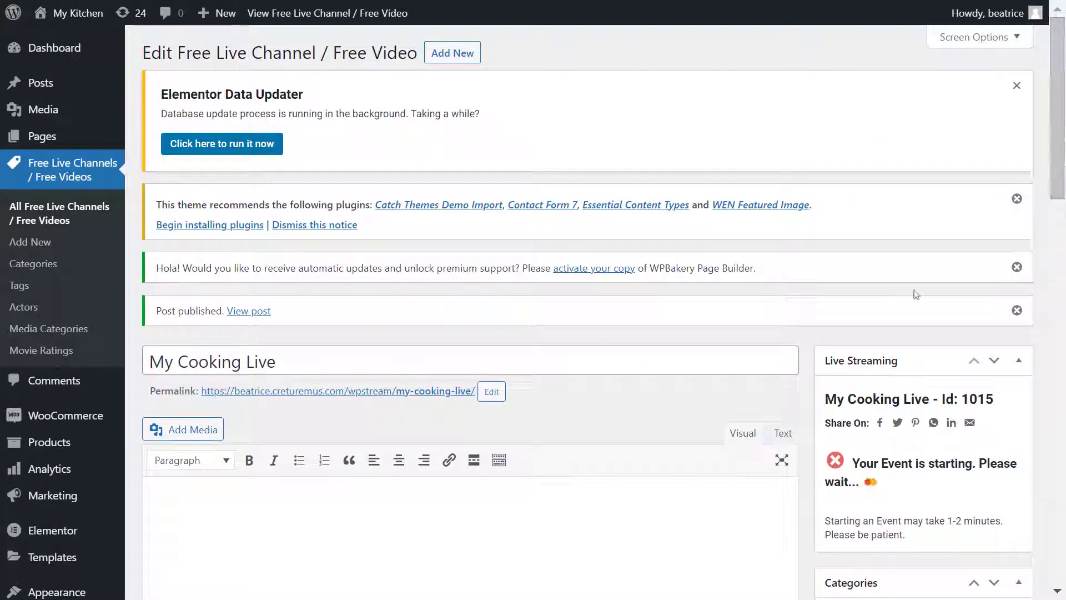
- Check OBS, then reveal the external broadcaster Server and Stream Key in WordPress
key(alt+Tab)
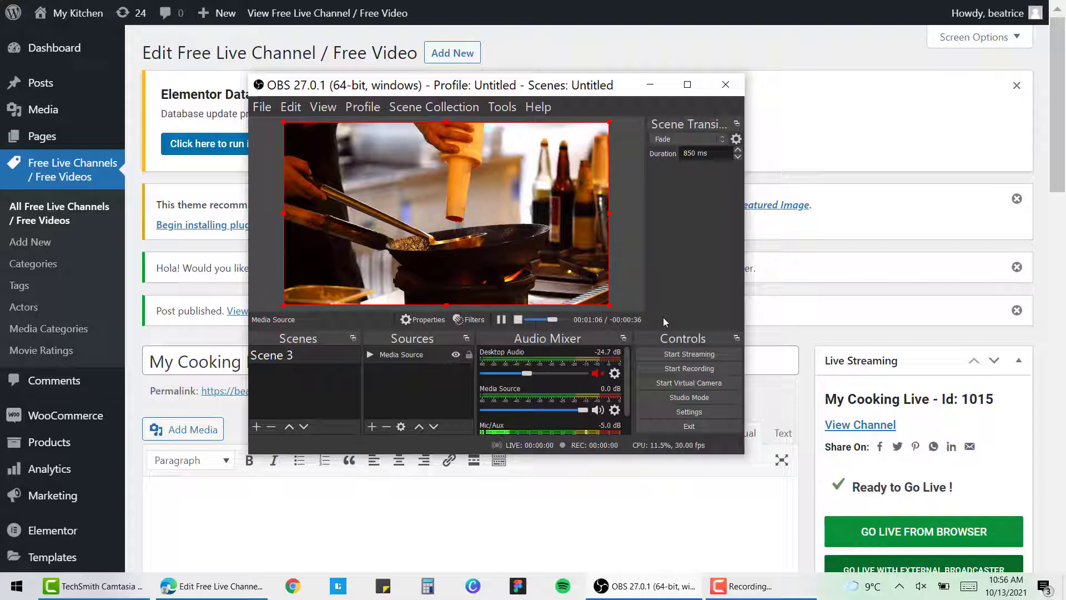
scroll(933, 417, down, 2)
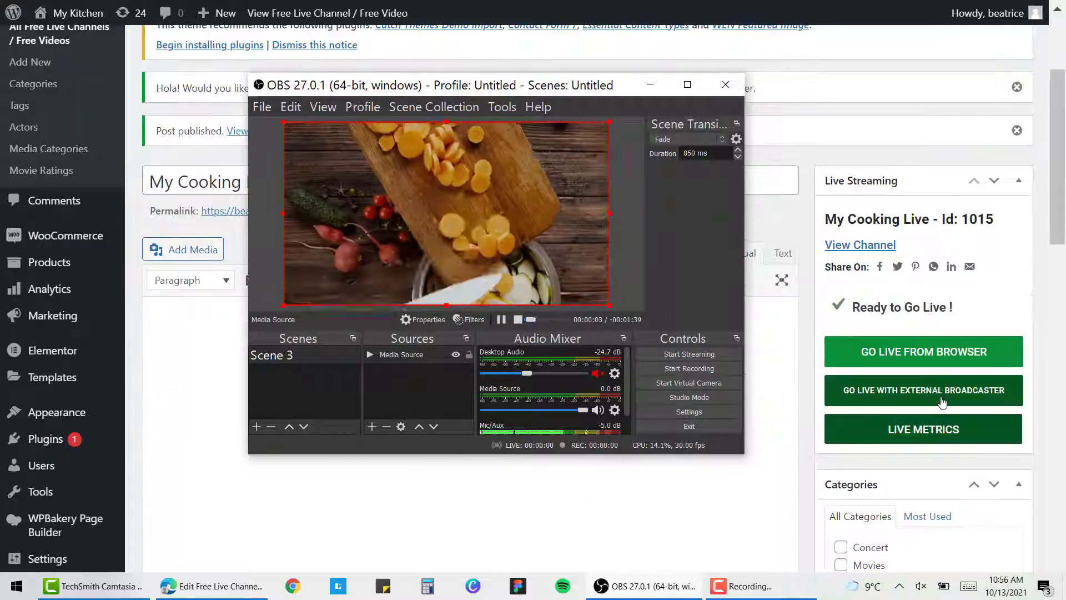
click(942, 400)
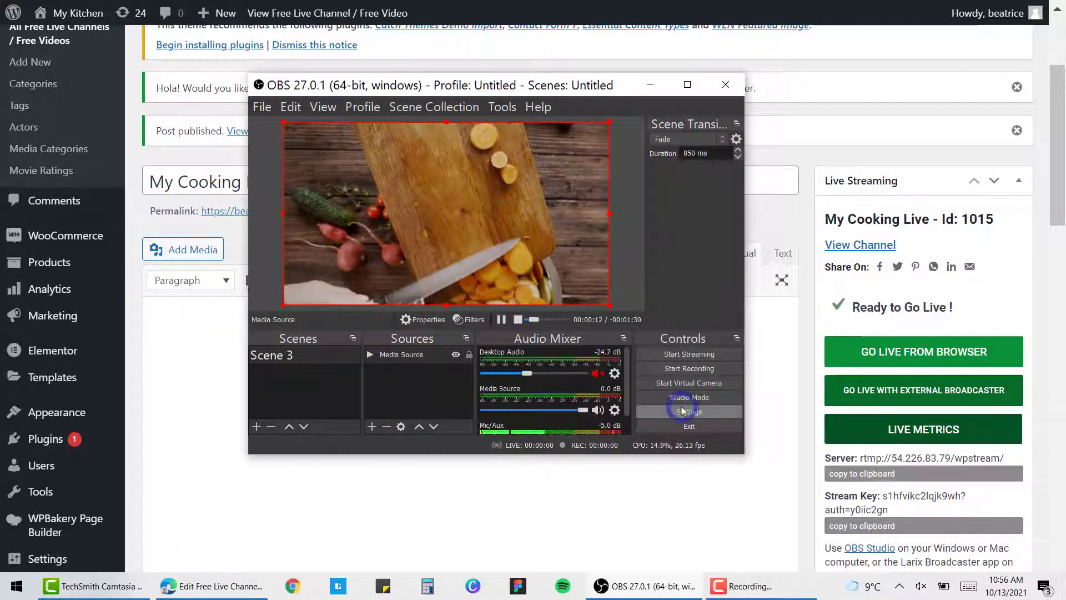
- Put the channel's server and stream key into OBS Stream settings, save, and start streaming
click(682, 409)
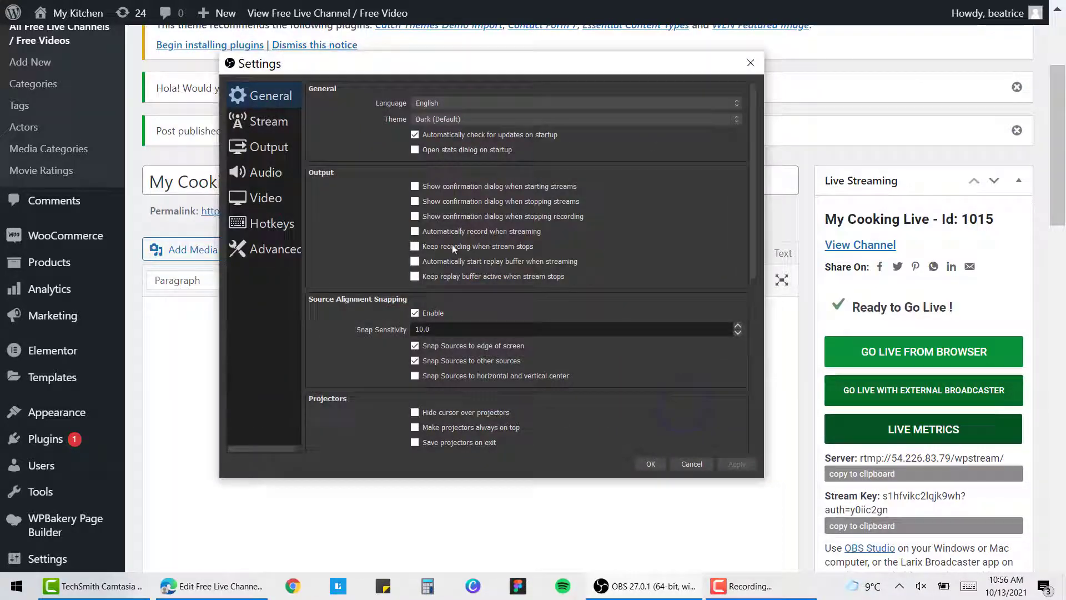
click(276, 122)
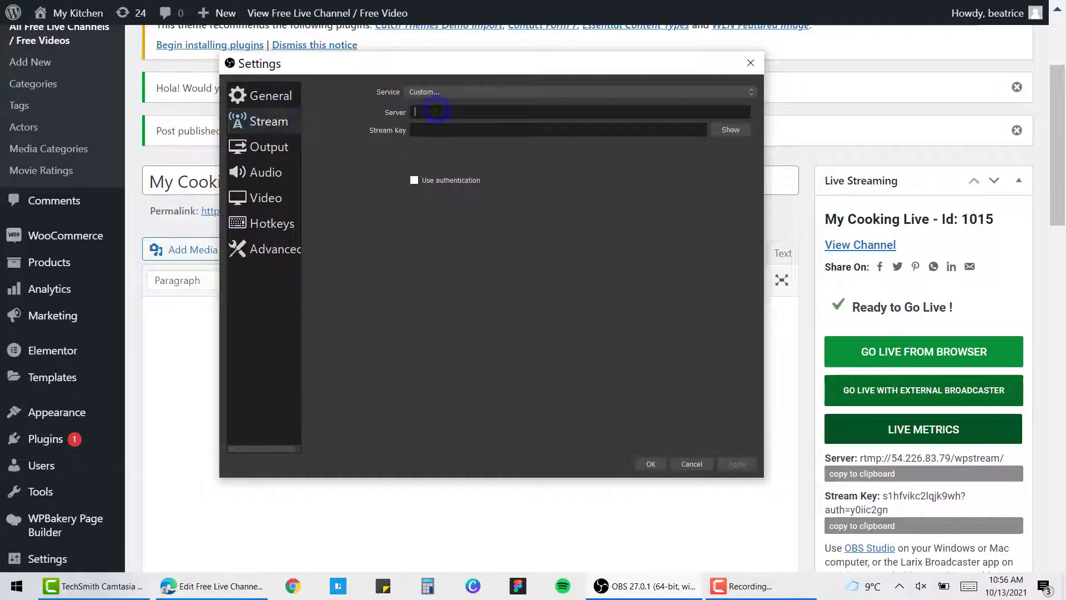
click(871, 527)
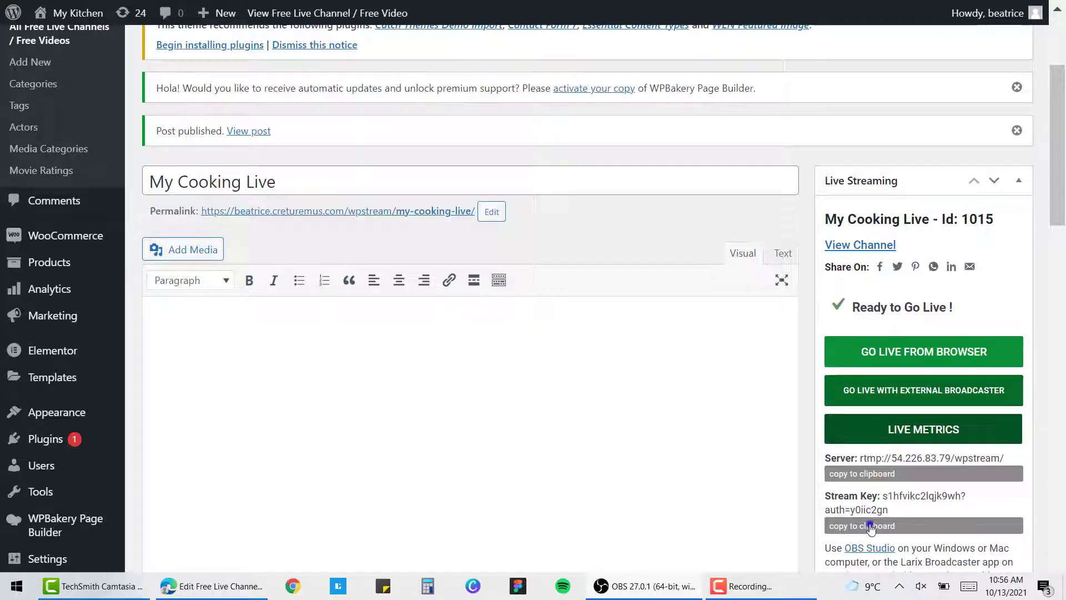
key(alt+Tab)
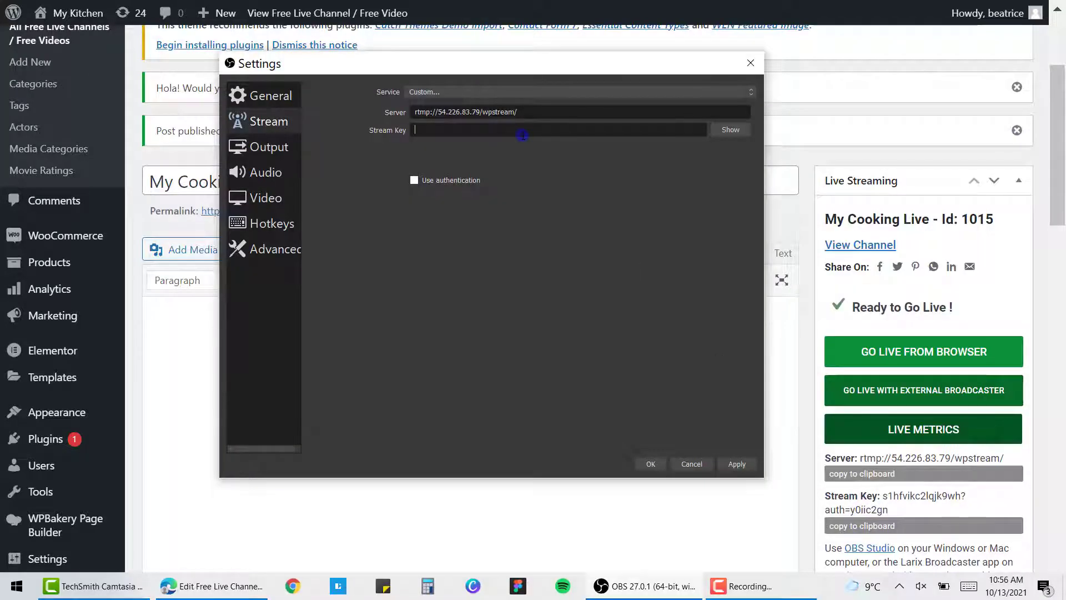
click(662, 468)
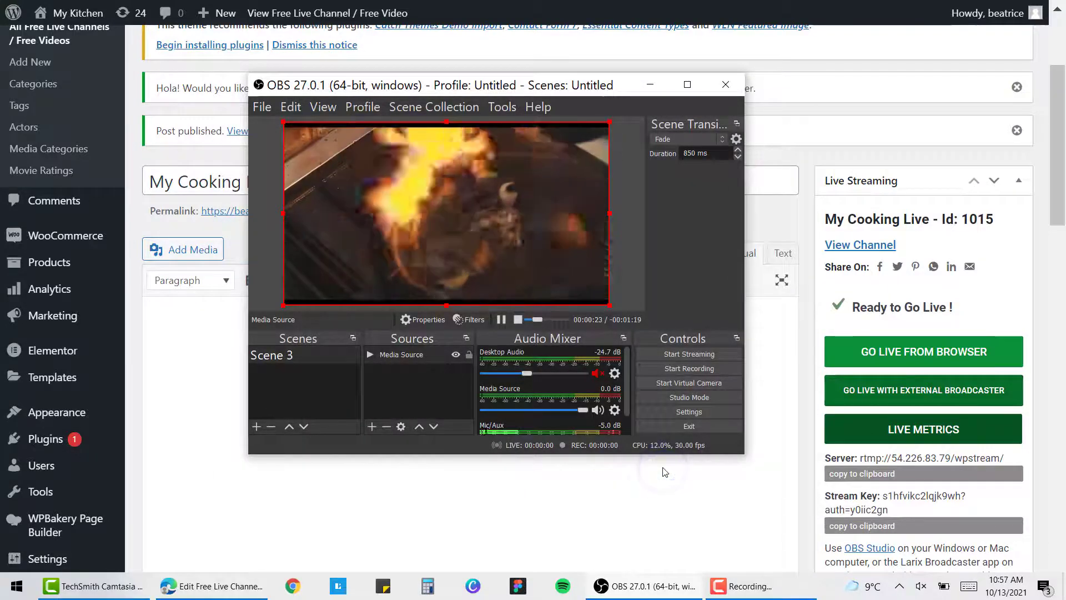
click(714, 353)
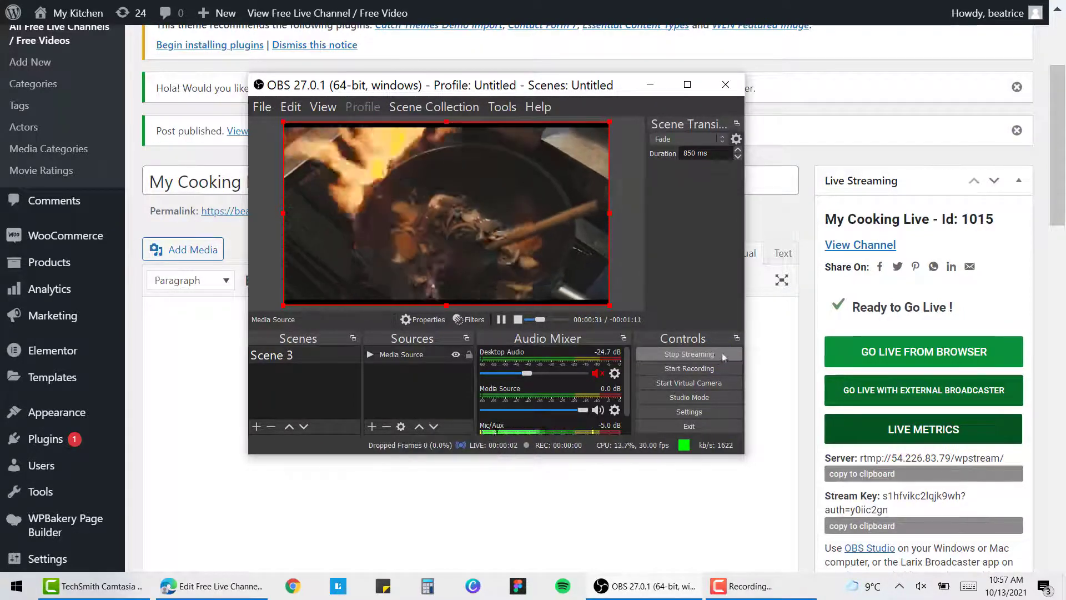
click(810, 328)
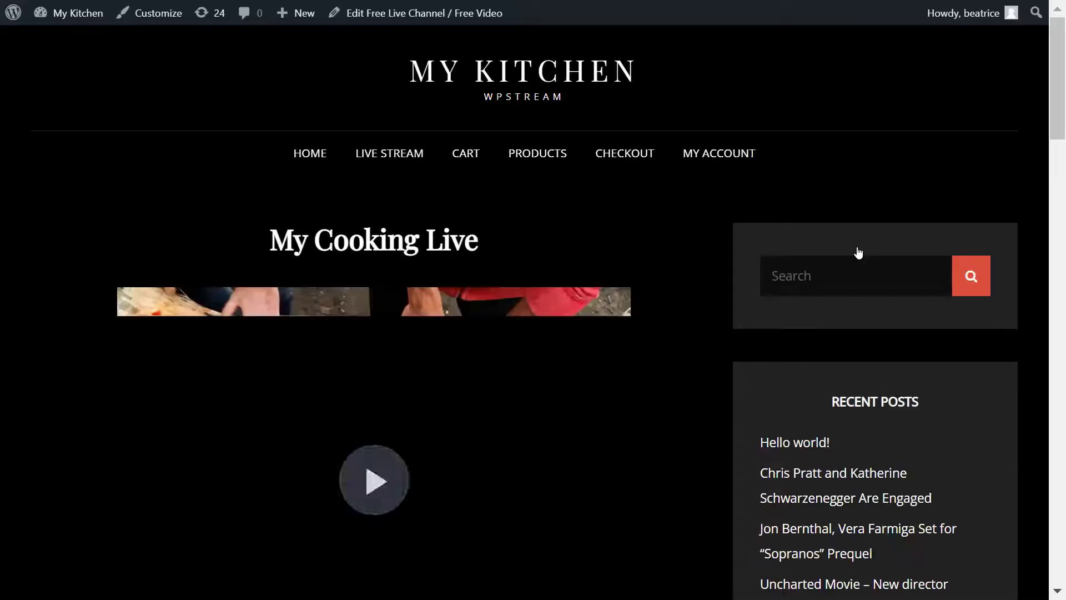
scroll(727, 417, down, 1)
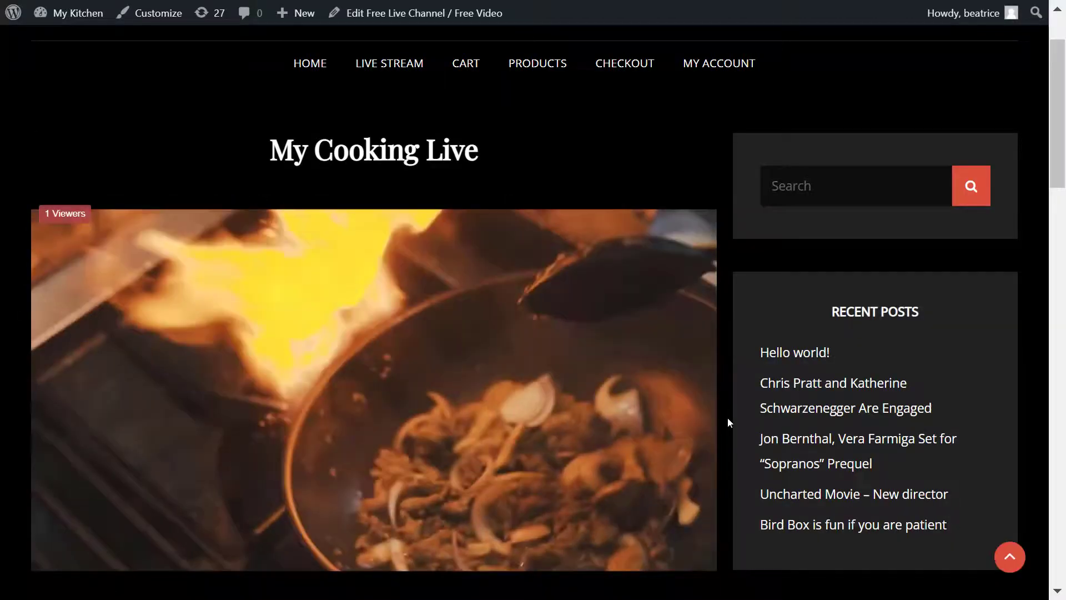
scroll(727, 417, up, 1)
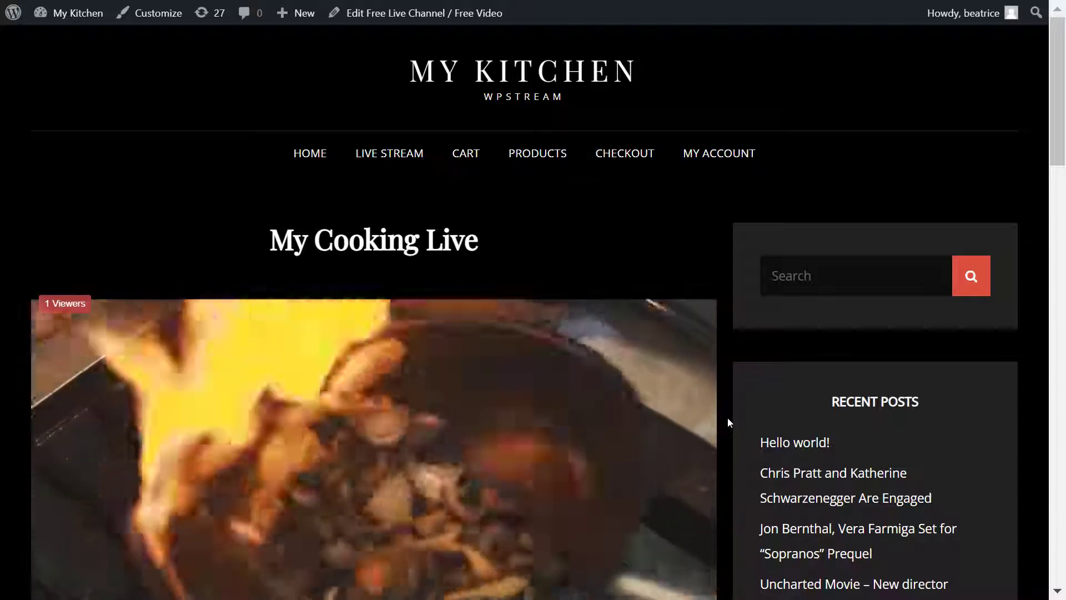
scroll(727, 421, down, 1)
scroll(727, 422, down, 1)
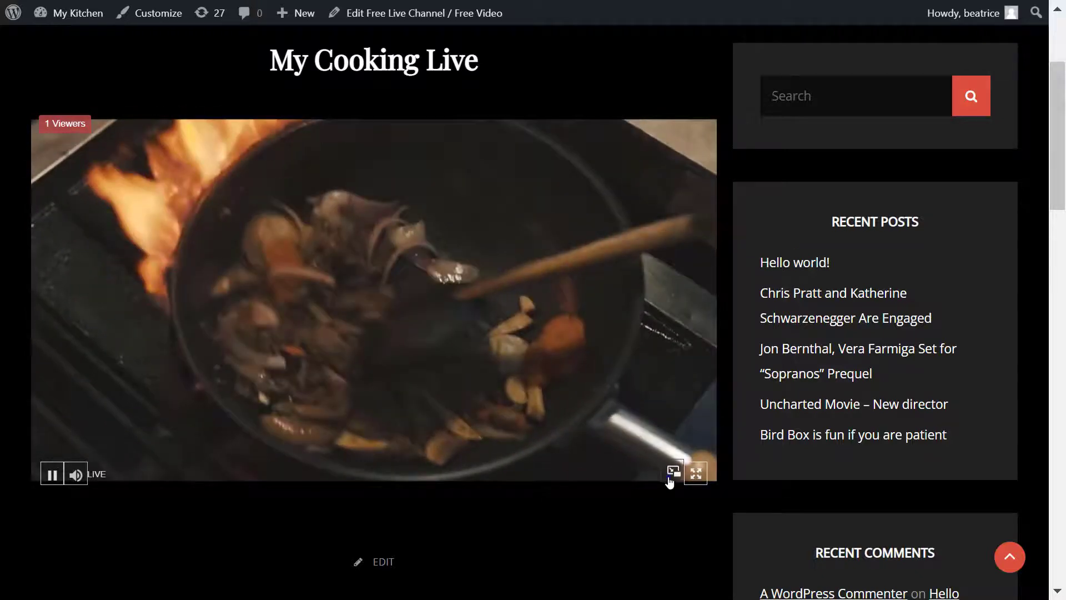
- Pop the live cooking video into picture-in-picture, move it, then return it to the page
click(673, 473)
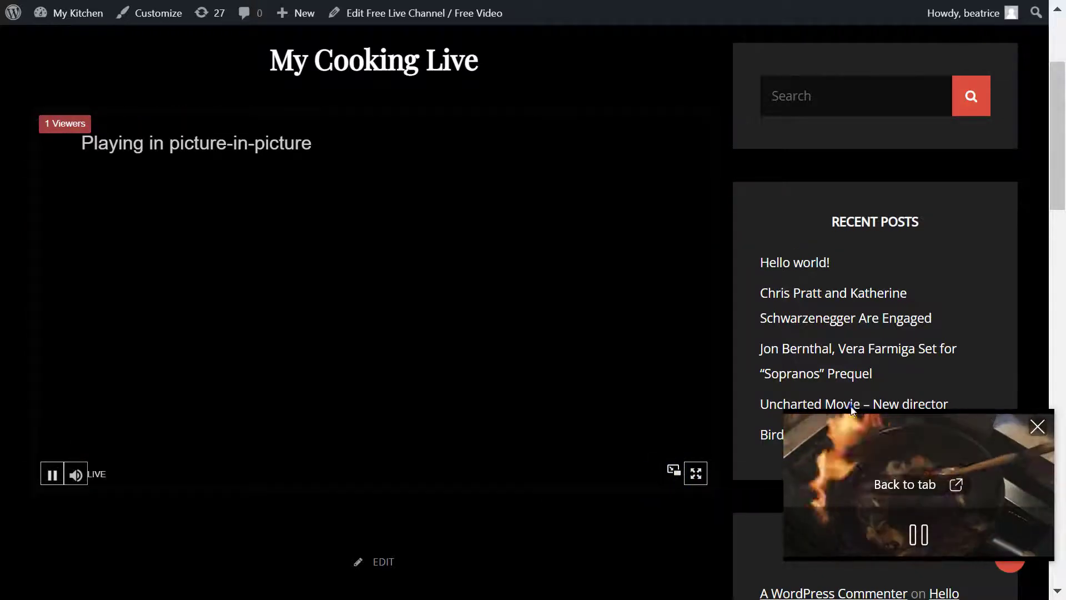
drag(876, 463, 685, 158)
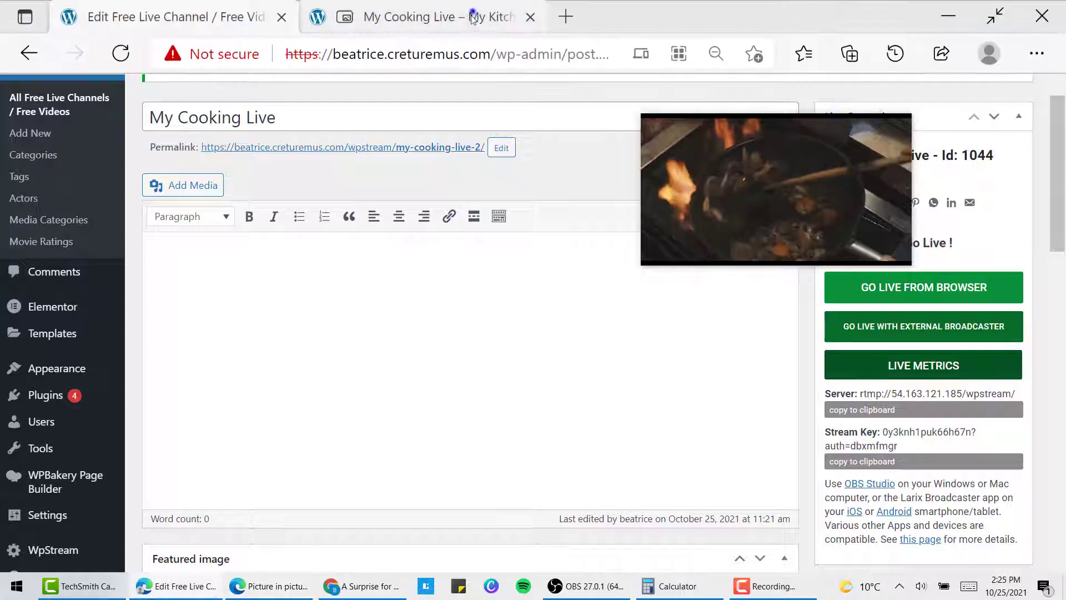
click(471, 17)
click(470, 53)
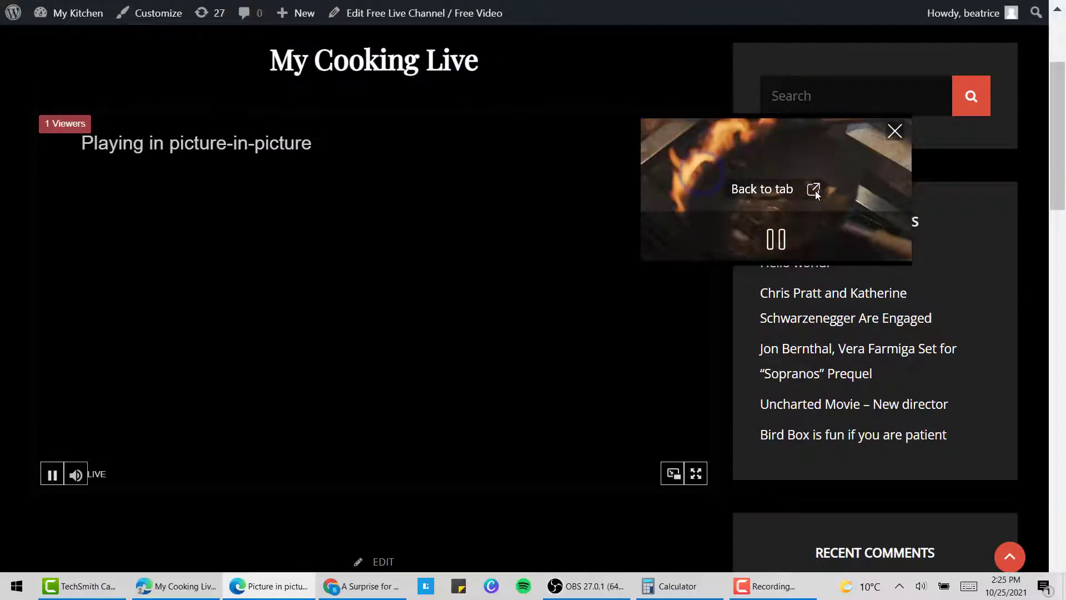
click(812, 189)
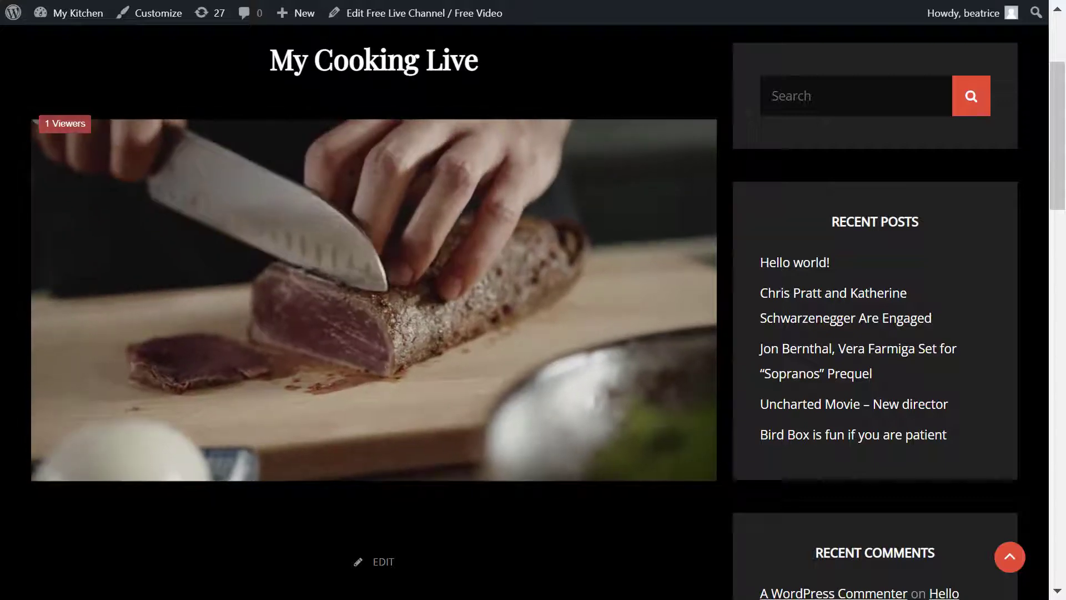
key(alt+Tab)
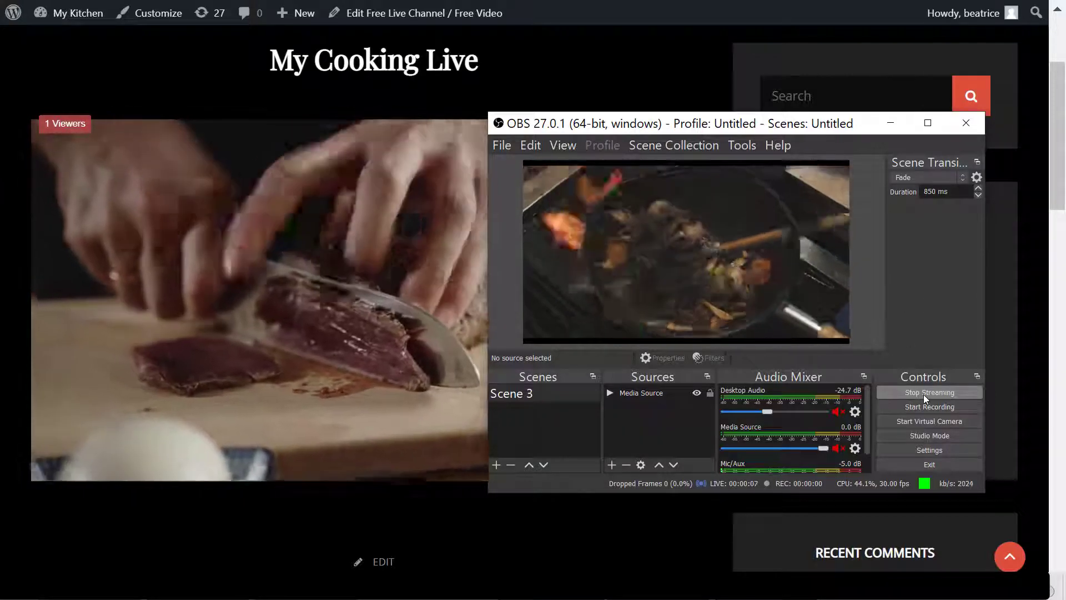
- Stop the OBS Studio broadcast so the My Cooking Live page shows the stream paused
click(942, 389)
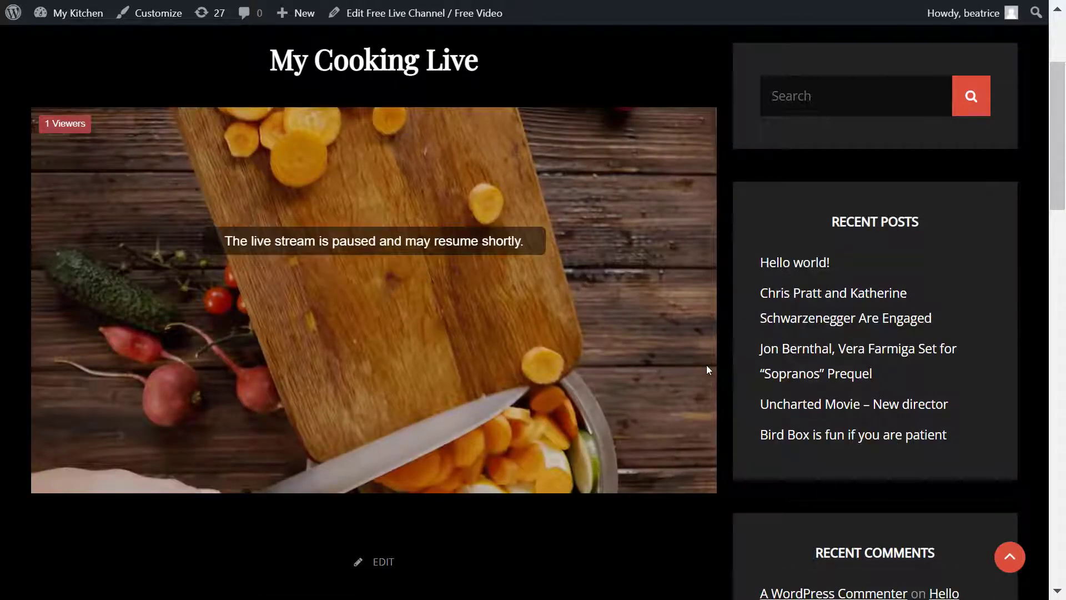
scroll(707, 365, up, 3)
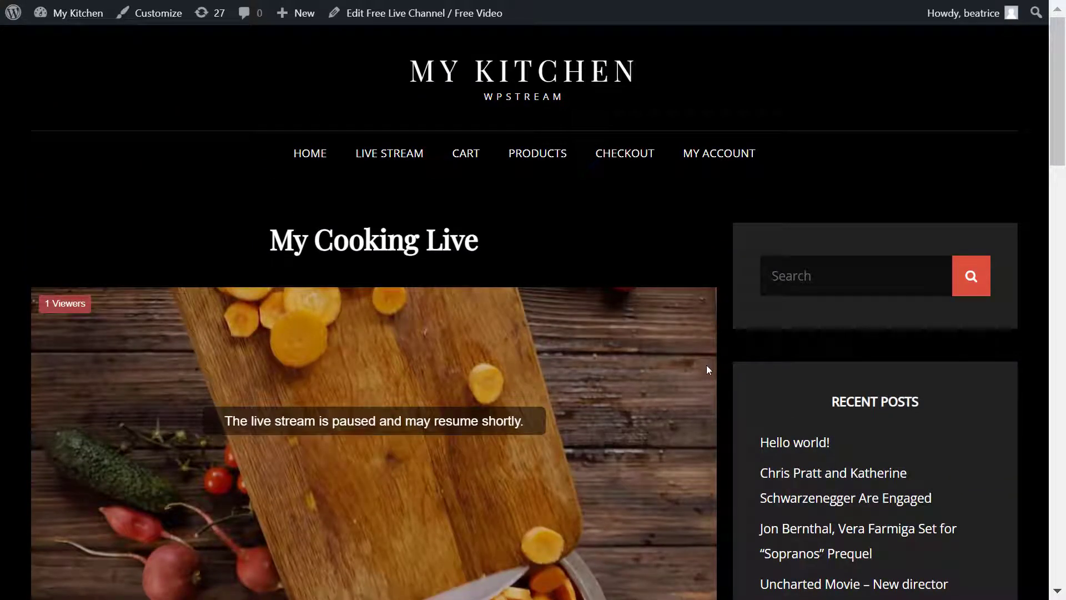
mouse_move(13, 13)
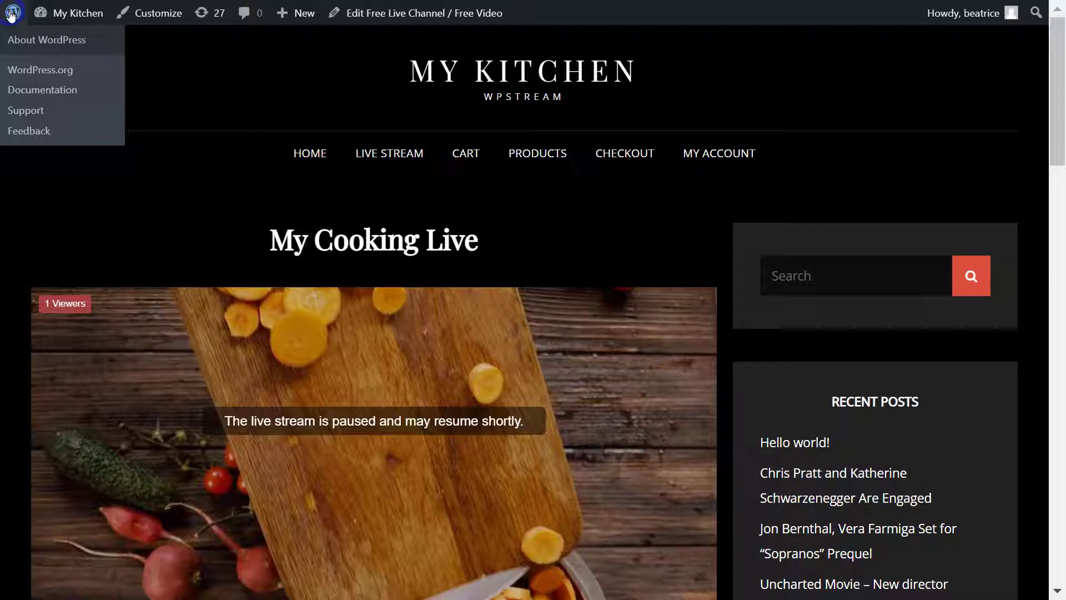
- Go from the site to the admin area and open WpStream Media Management
click(11, 15)
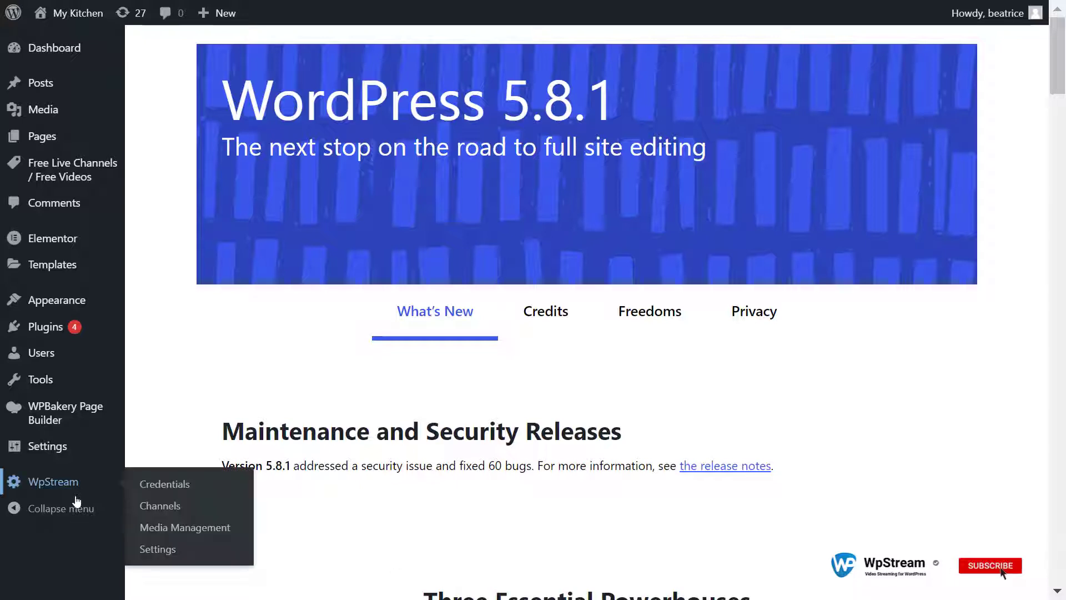
mouse_move(53, 481)
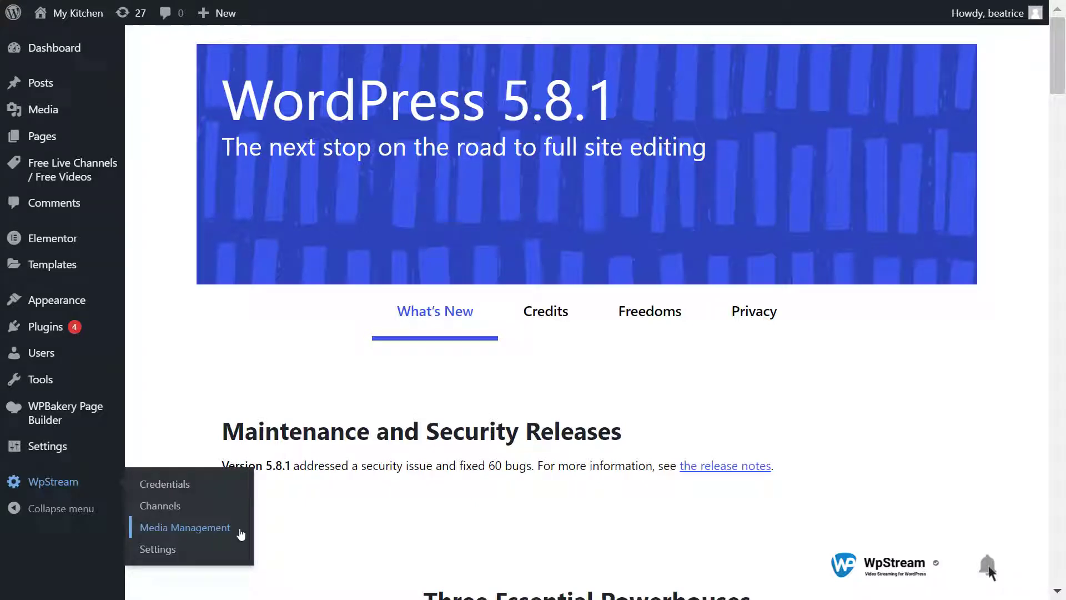
click(241, 534)
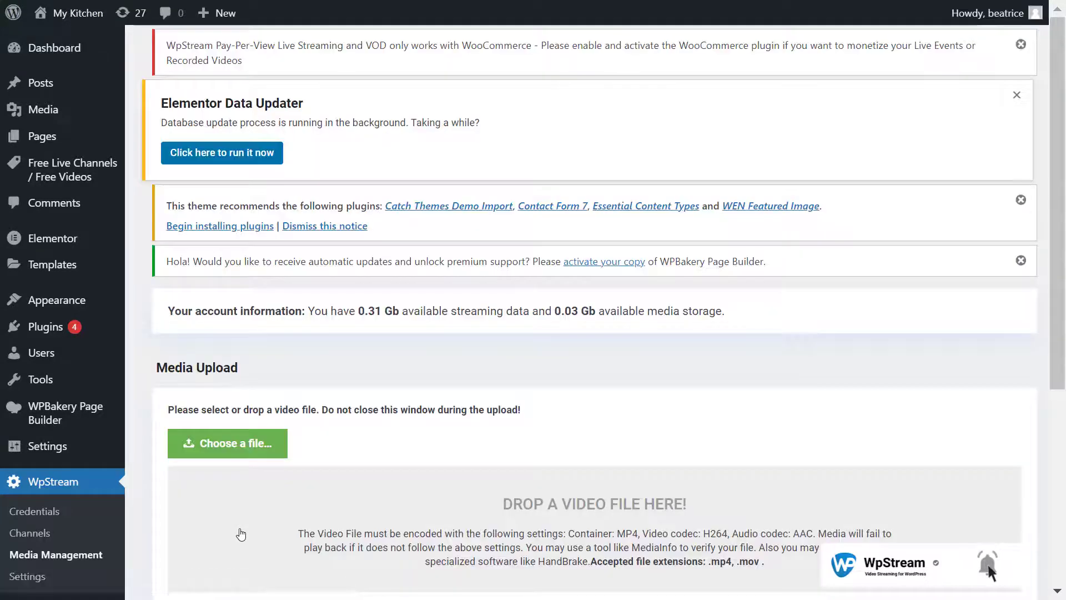
scroll(241, 532, down, 5)
scroll(240, 533, up, 1)
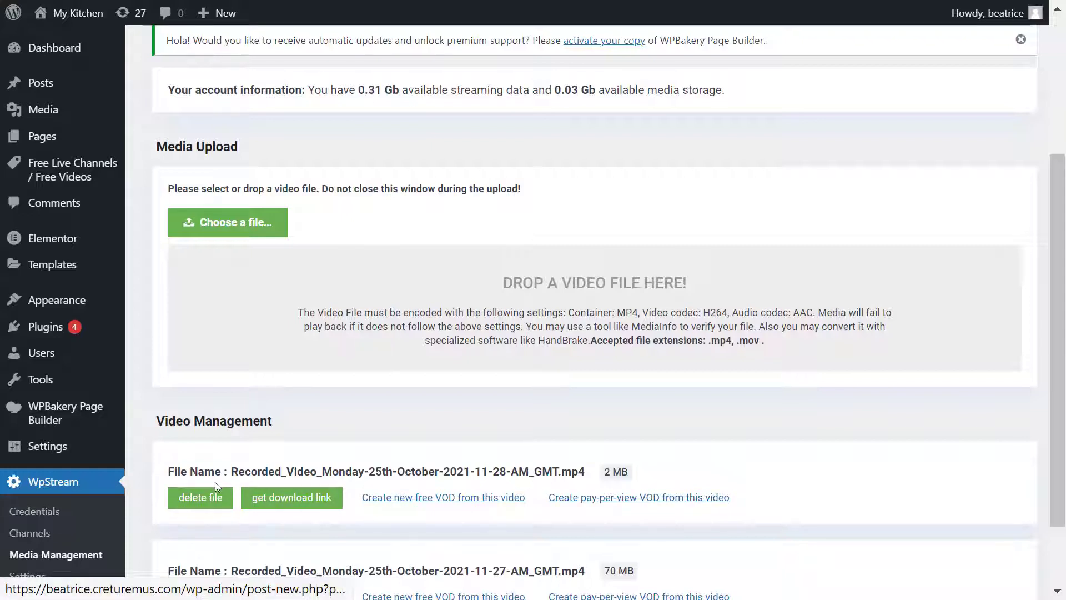
- Create a free VOD from the latest recording with the kitchen photo as featured image
click(443, 497)
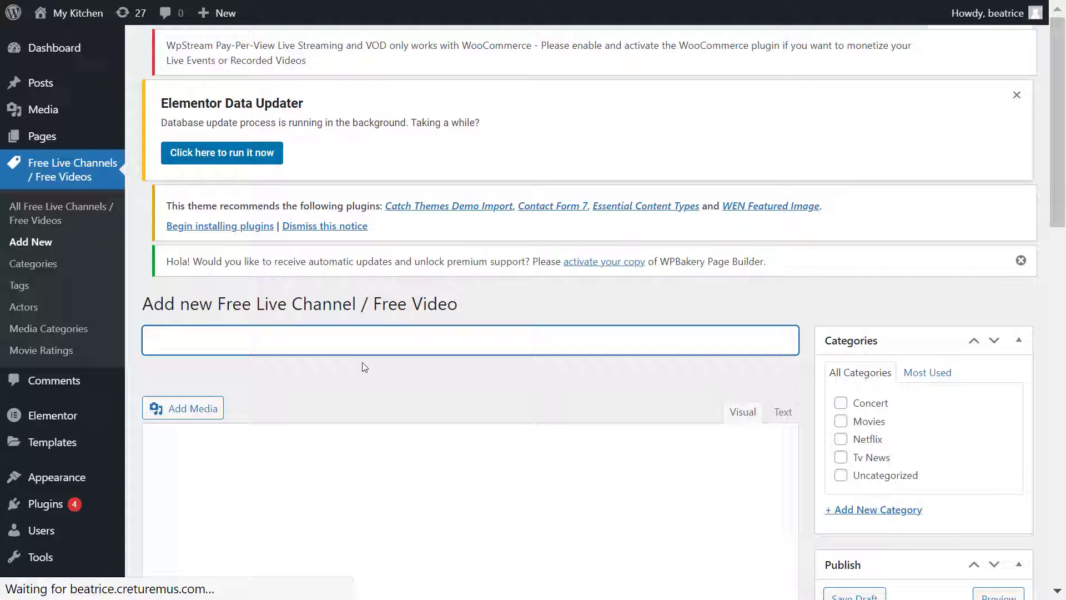
text(y Cooking L)
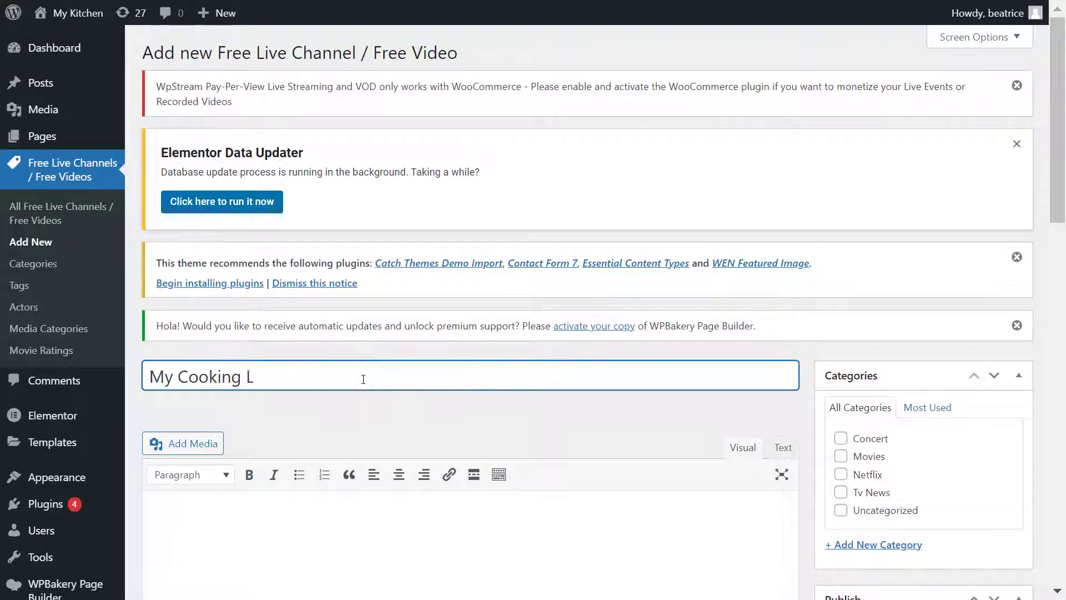
text(ive | October 25t)
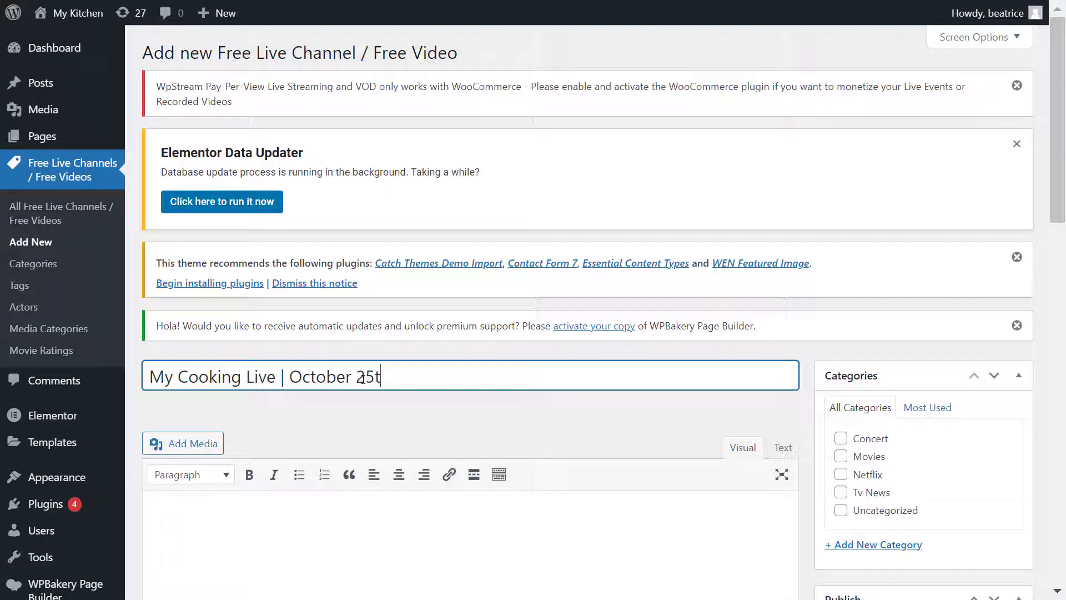
text(h)
scroll(363, 379, down, 5)
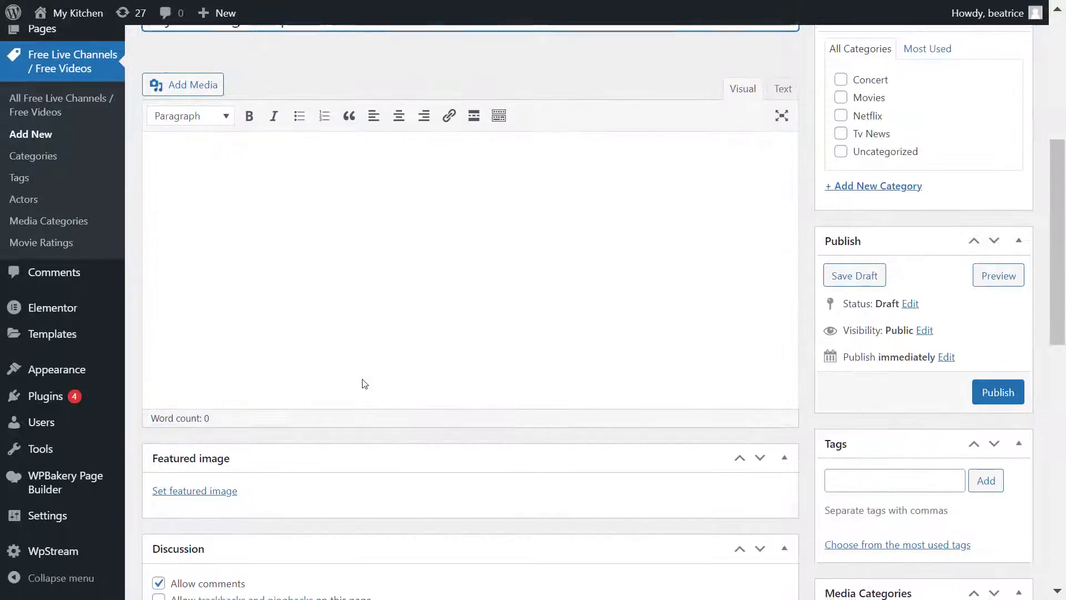
click(224, 405)
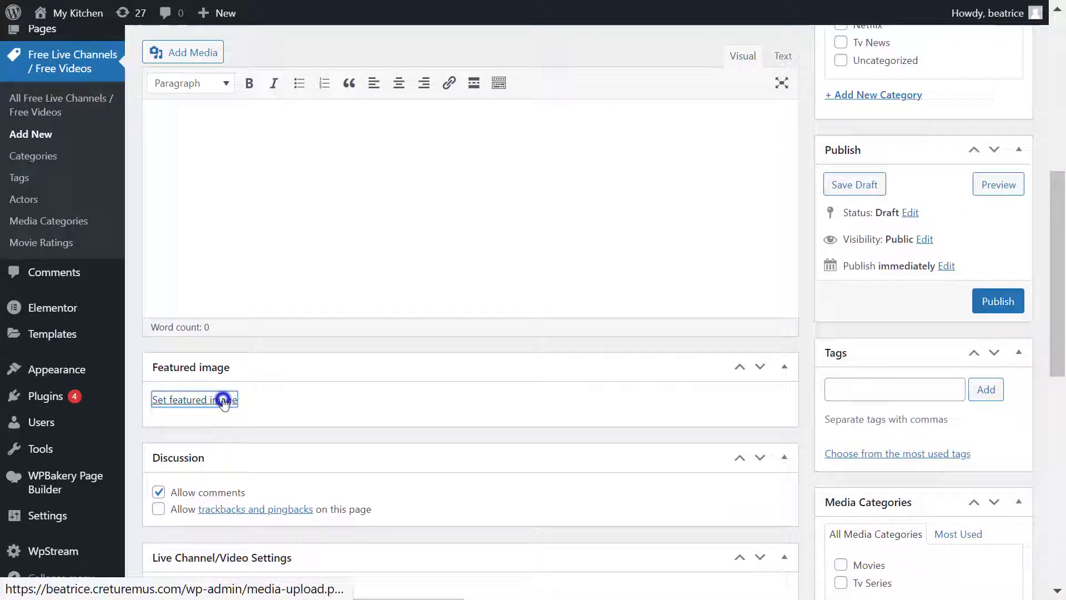
click(99, 225)
click(935, 560)
- Add cooking tags and a new Shows category, then publish 'My Cooking Live | October 25th'
click(867, 386)
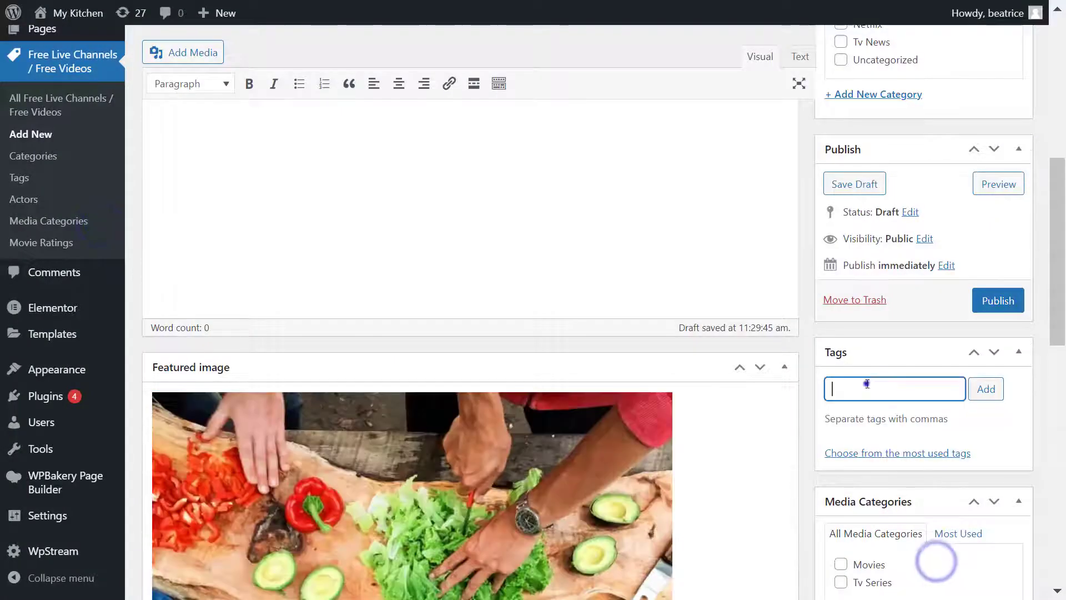
text(COO)
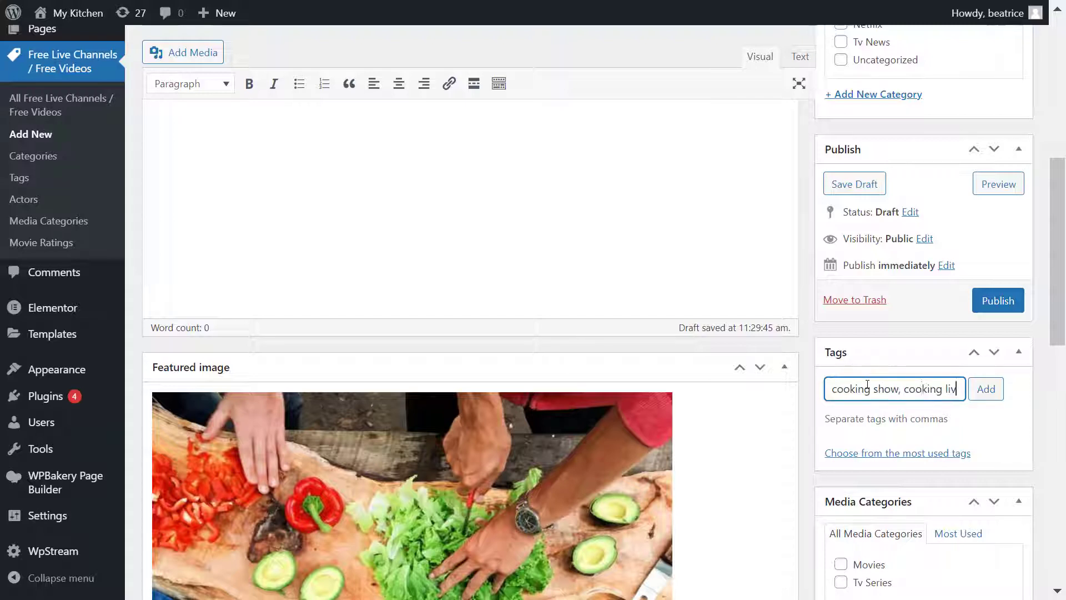
text(e, chef's)
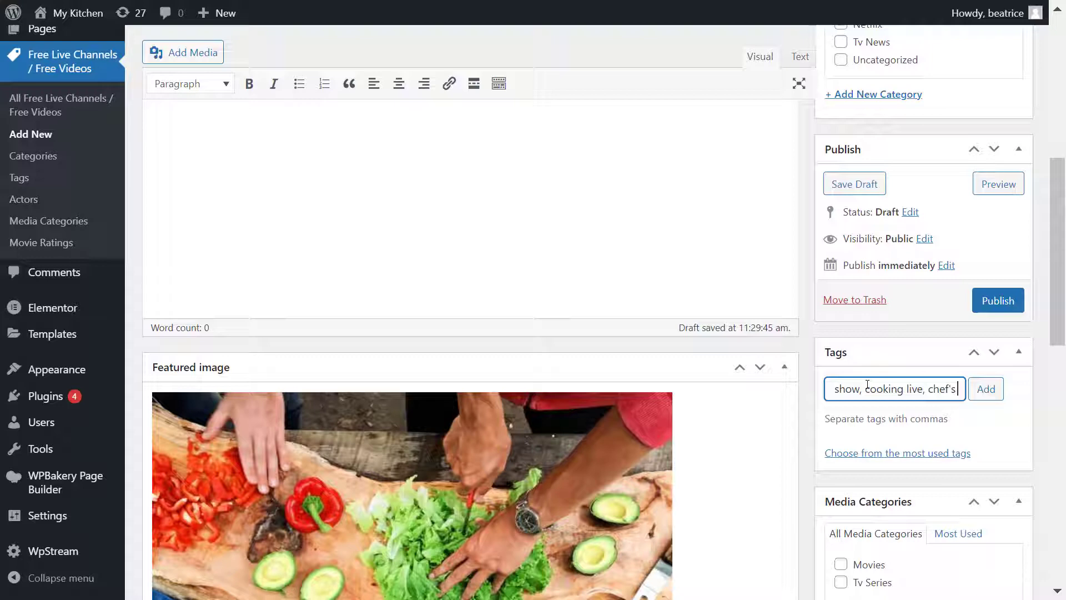
text(e)
key(Return)
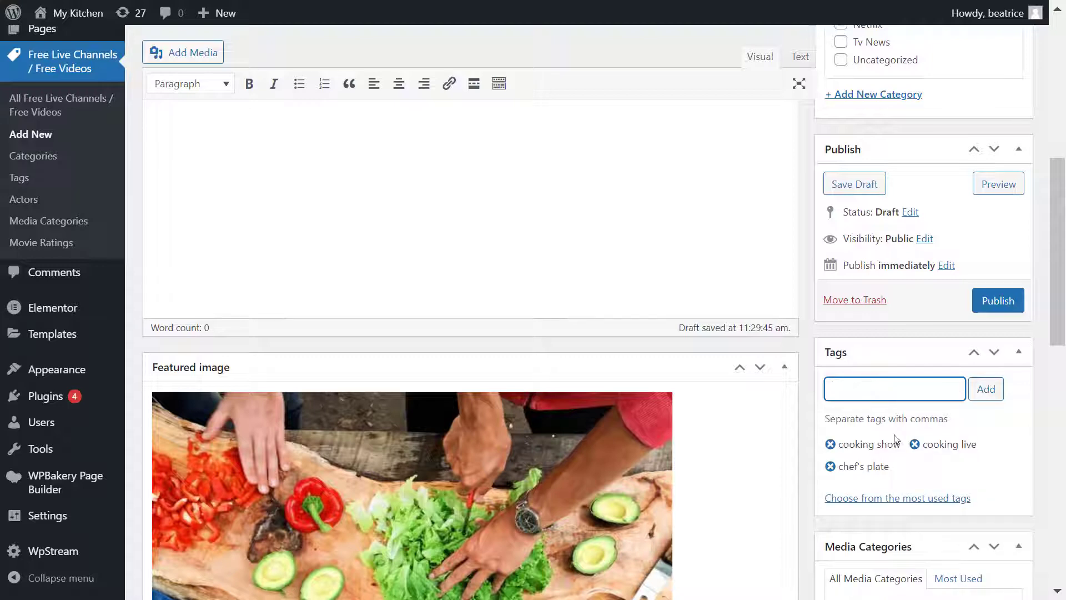
scroll(895, 438, up, 2)
scroll(896, 439, up, 2)
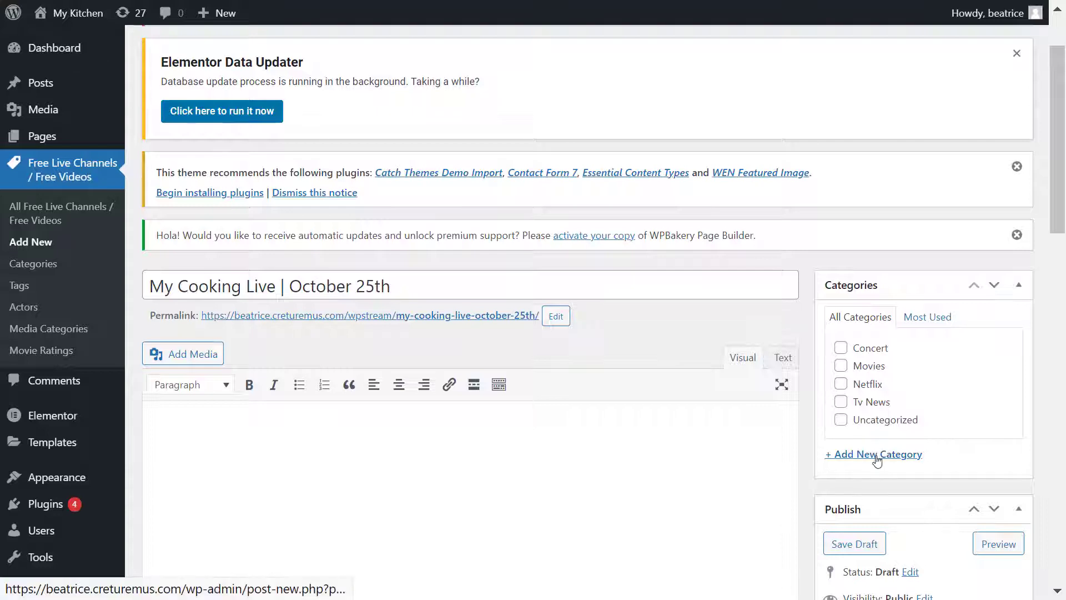
click(879, 455)
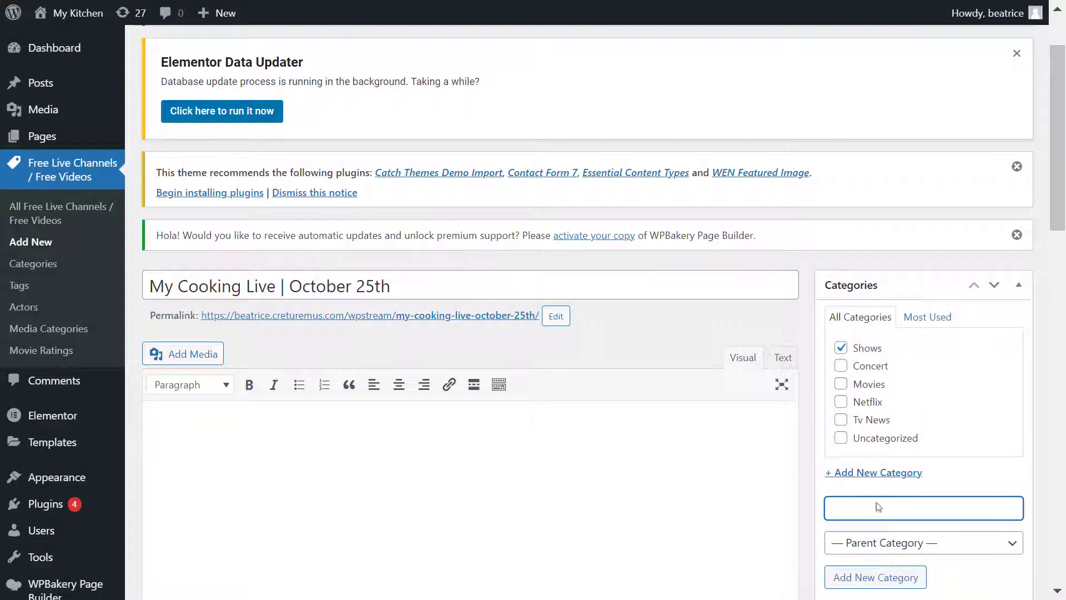
scroll(877, 506, up, 2)
scroll(874, 433, down, 4)
scroll(874, 431, down, 2)
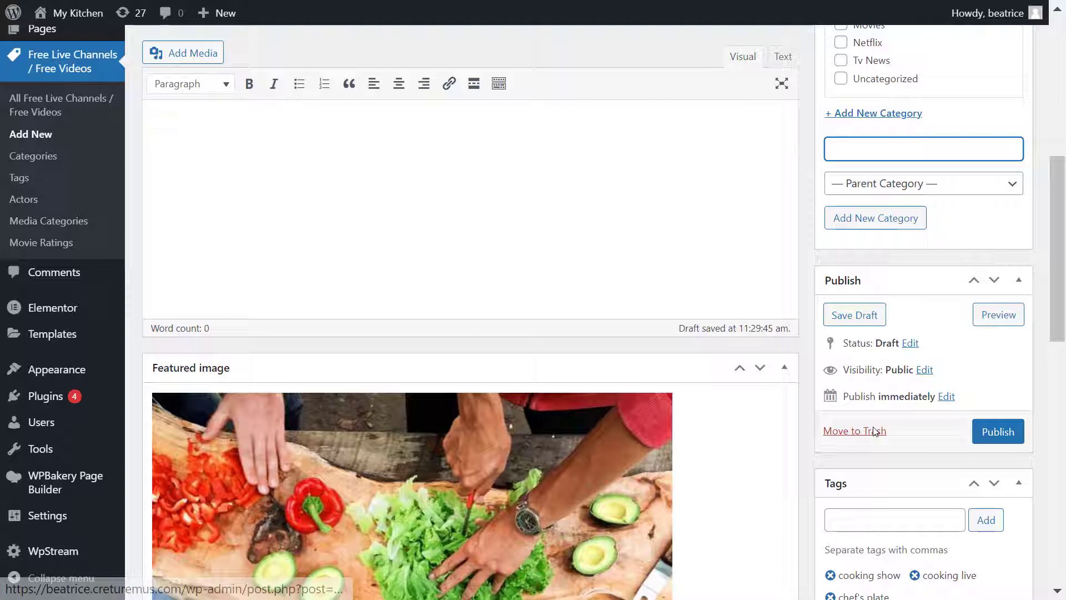
click(1004, 445)
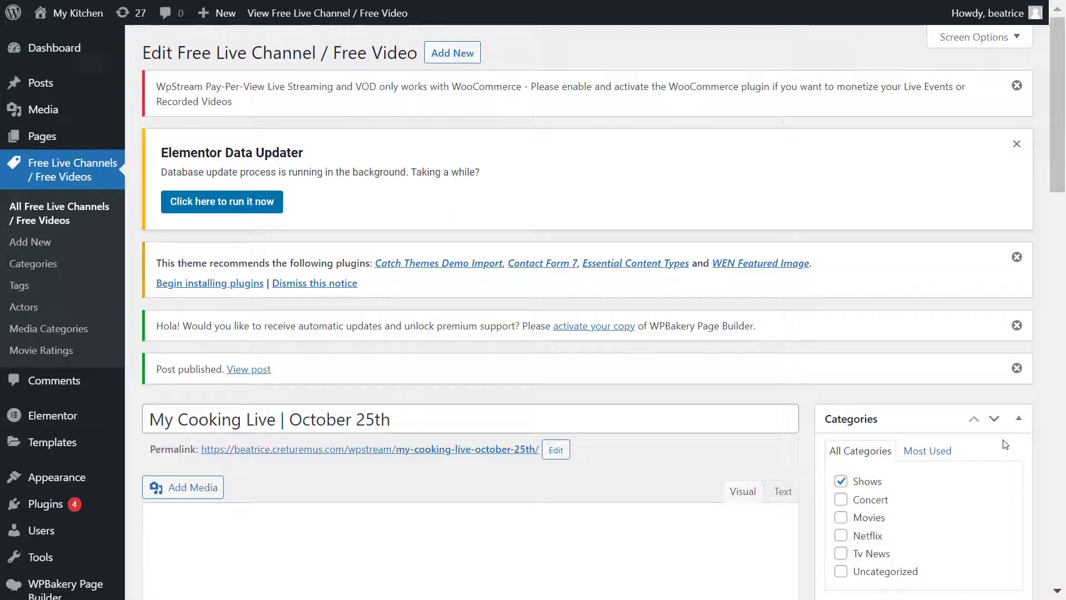
scroll(766, 402, down, 1)
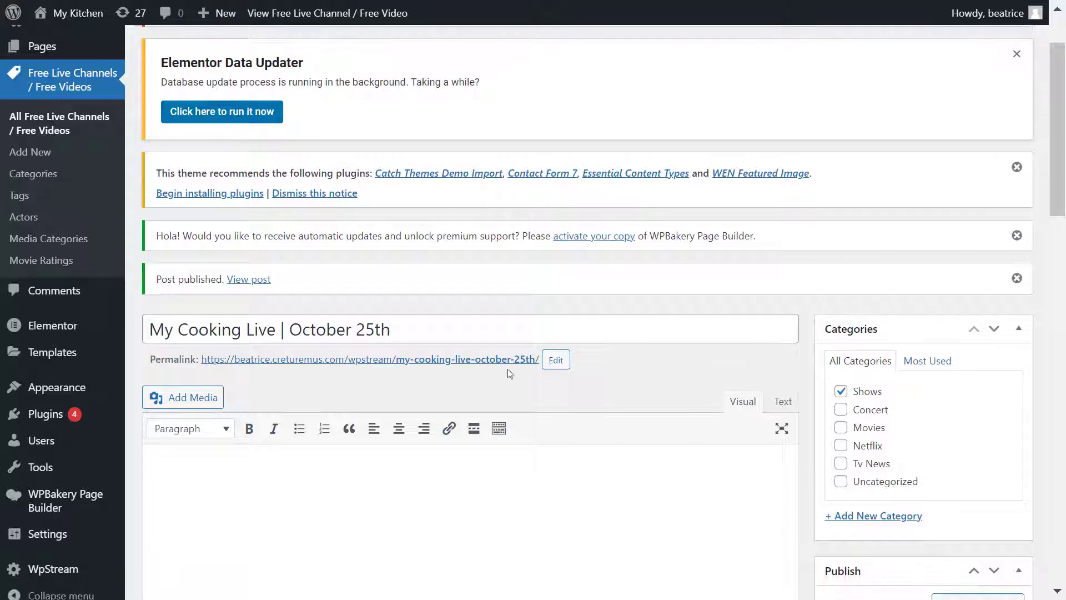
- Play the published October 25th video, trying picture-in-picture and full screen
click(452, 368)
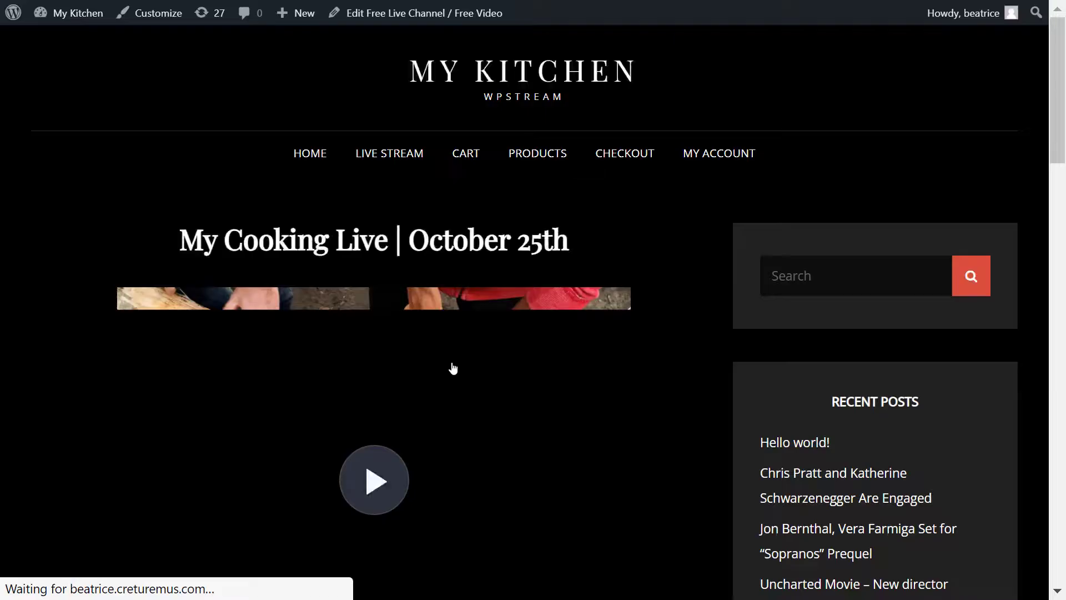
scroll(414, 254, down, 1)
scroll(414, 254, down, 1)
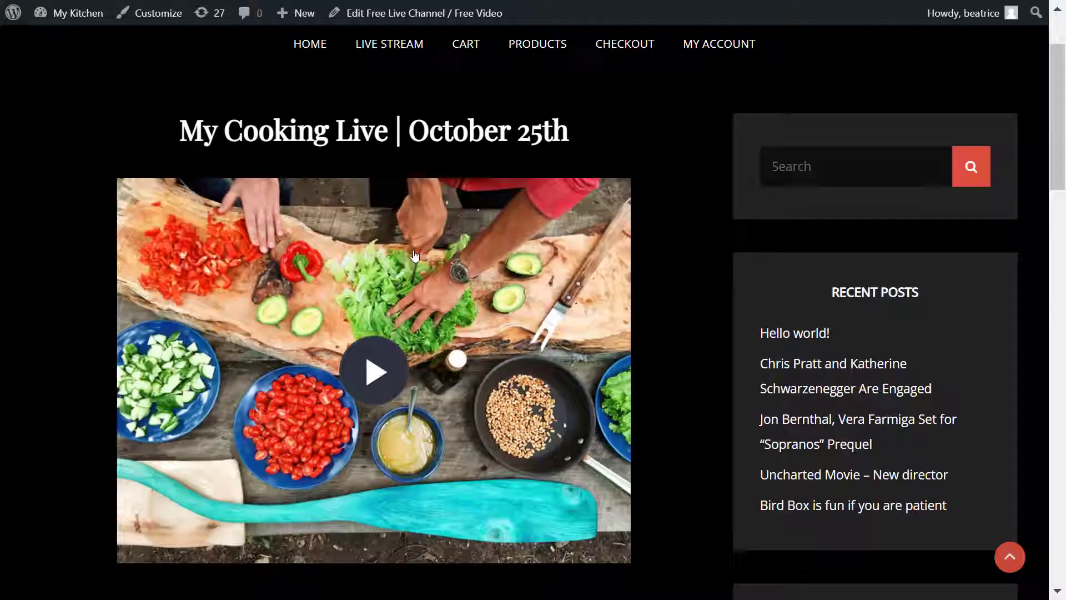
scroll(395, 325, up, 1)
click(373, 392)
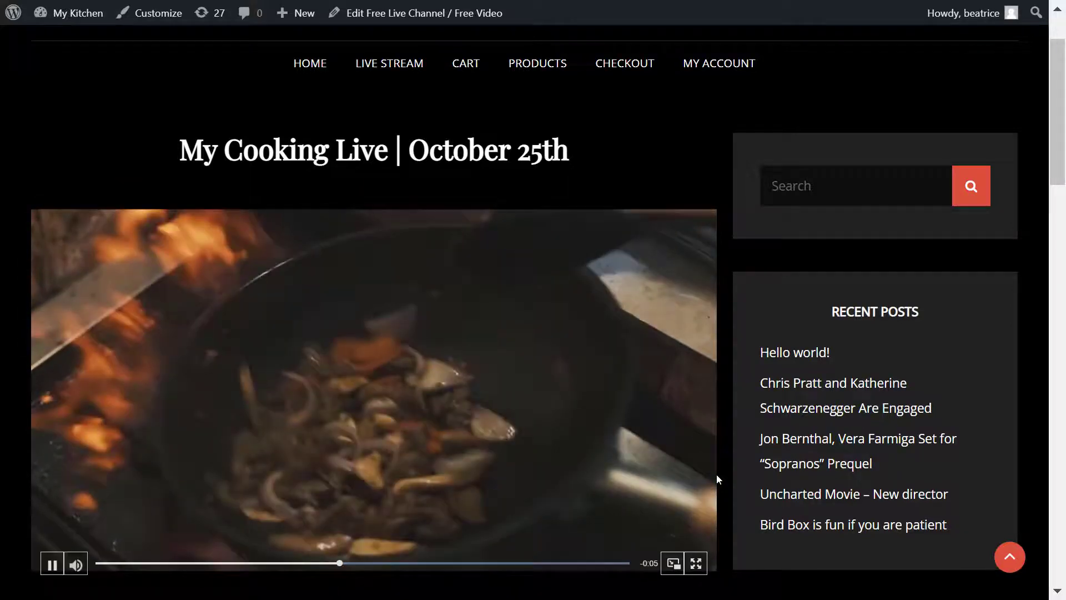
click(675, 566)
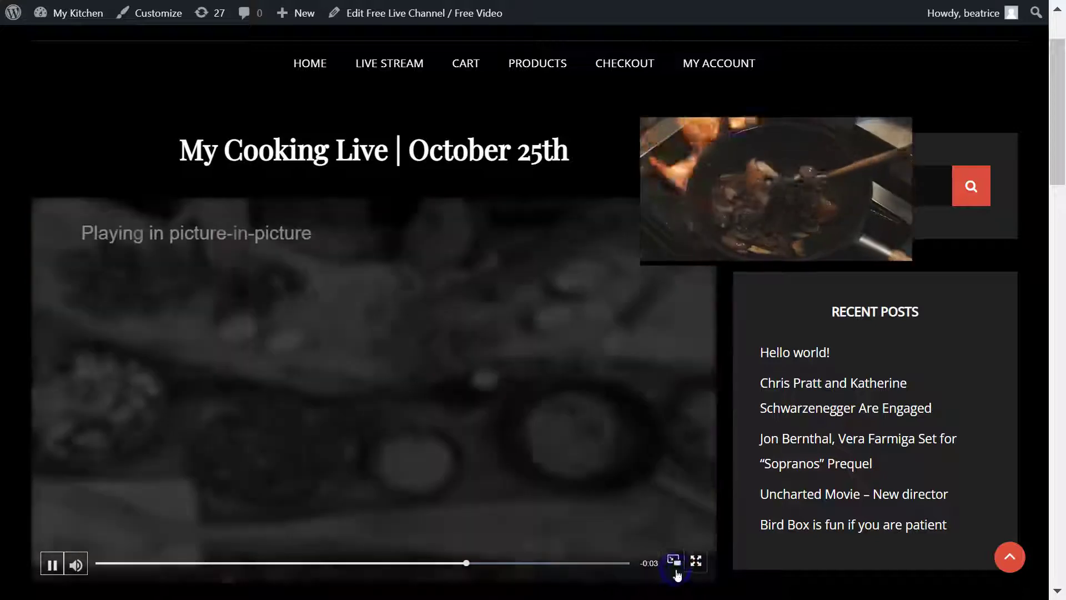
click(895, 131)
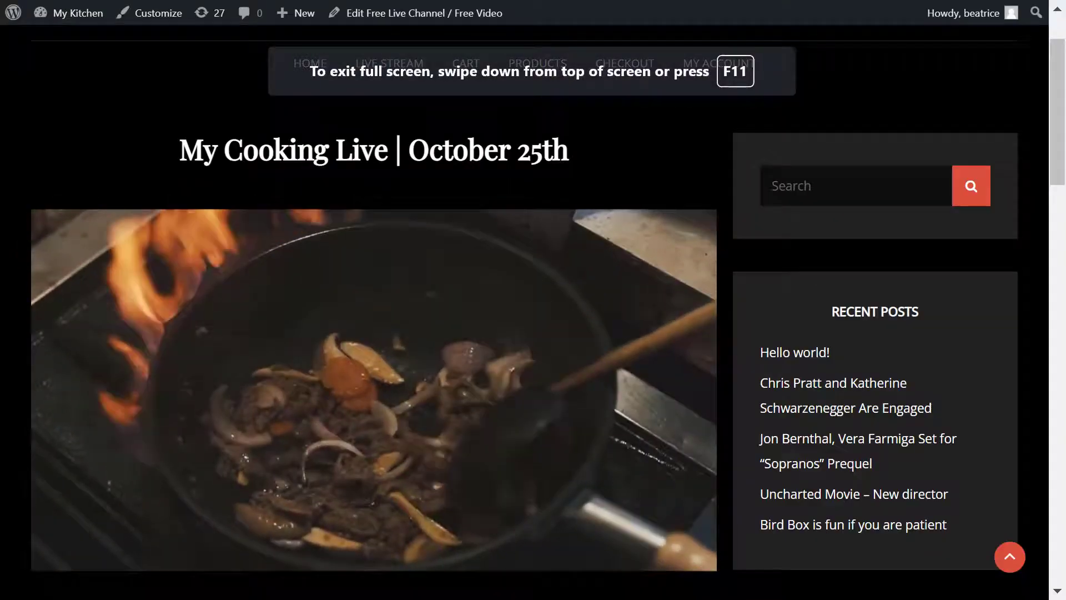
scroll(91, 27, up, 2)
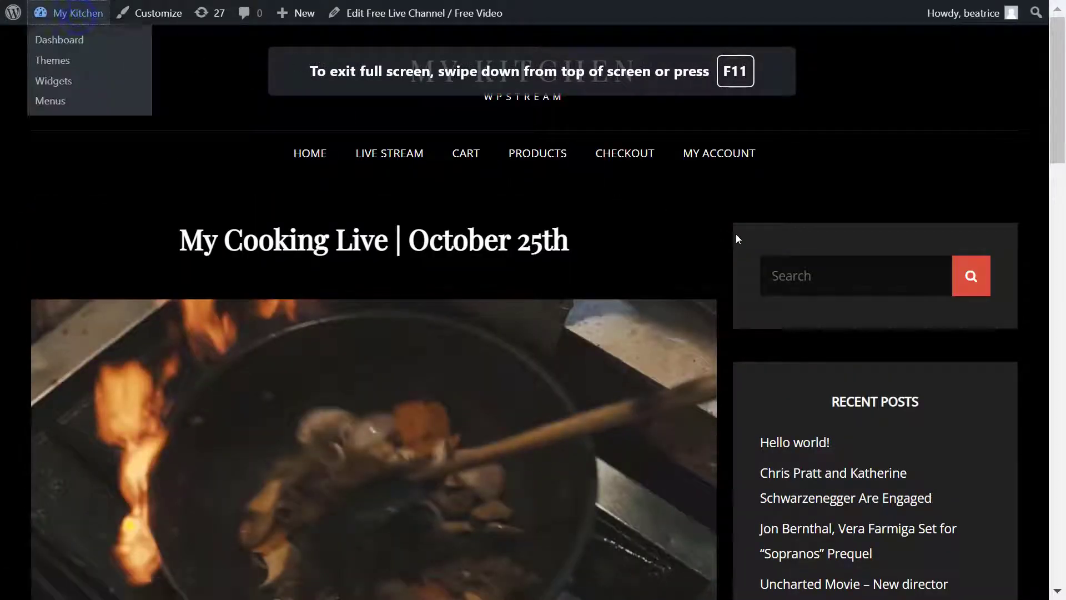